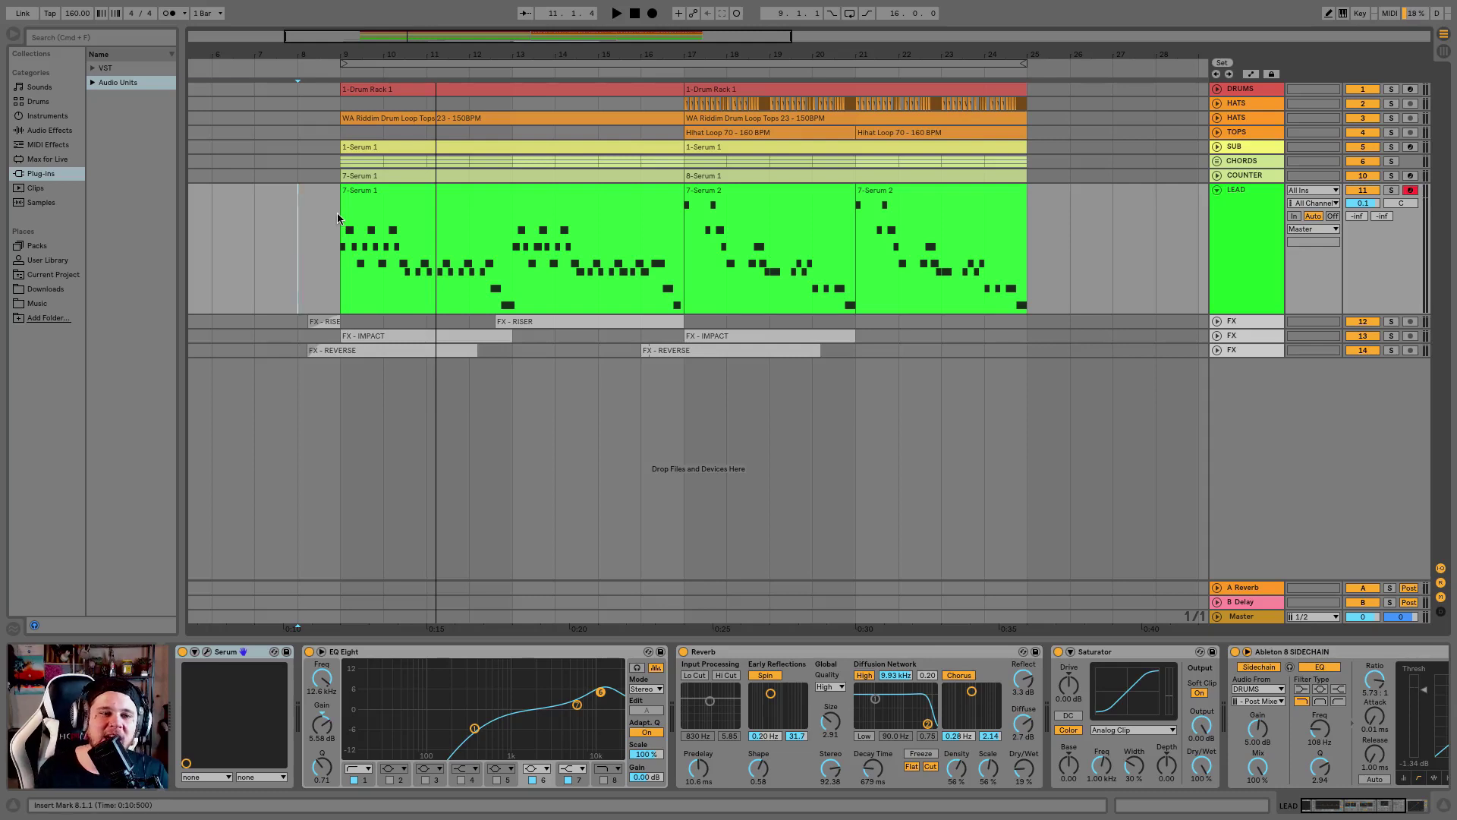
Play the arrangement from bar 8 and stop it
left_click(338, 219)
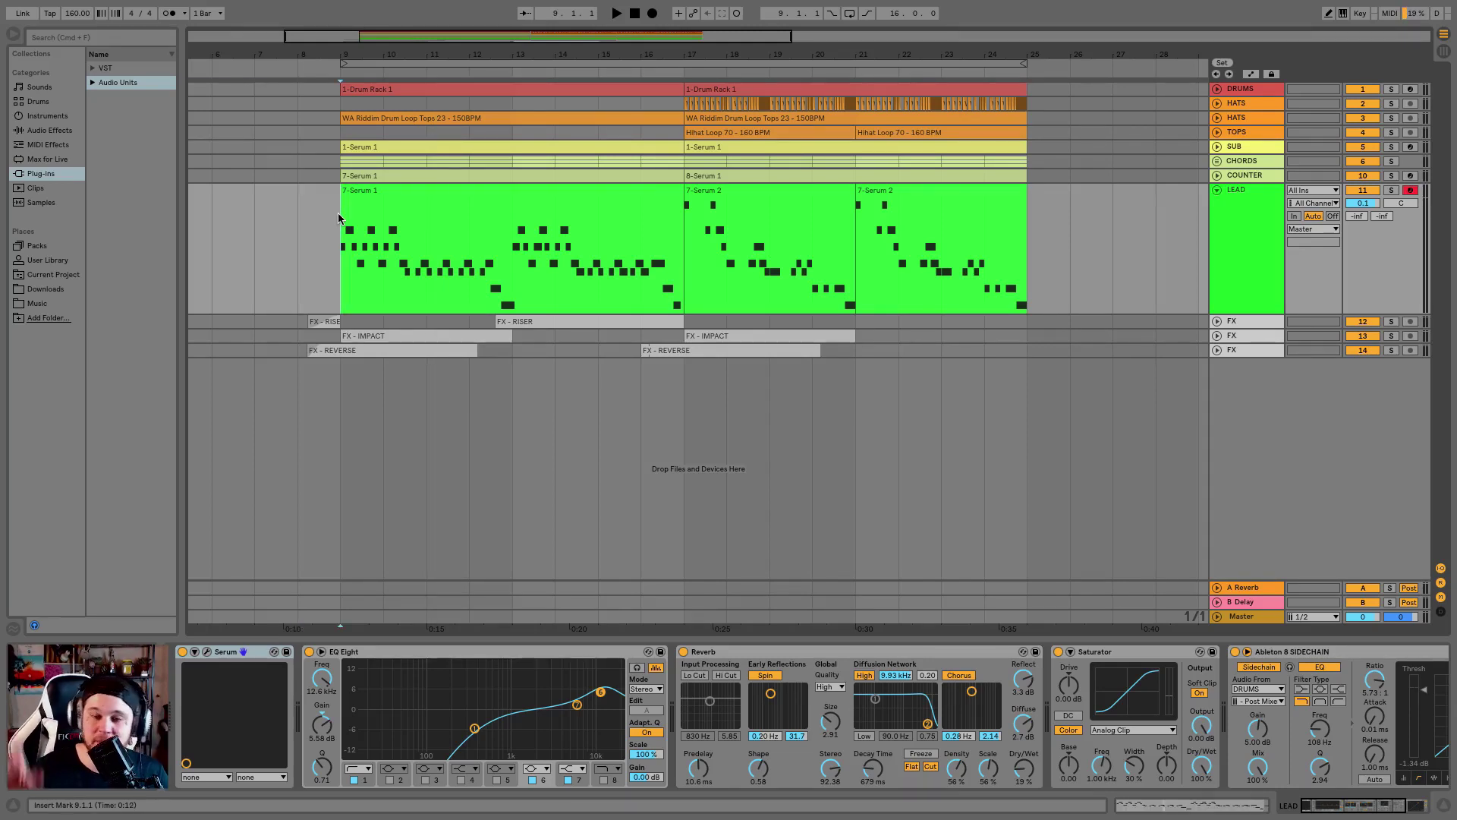
left_click(289, 246)
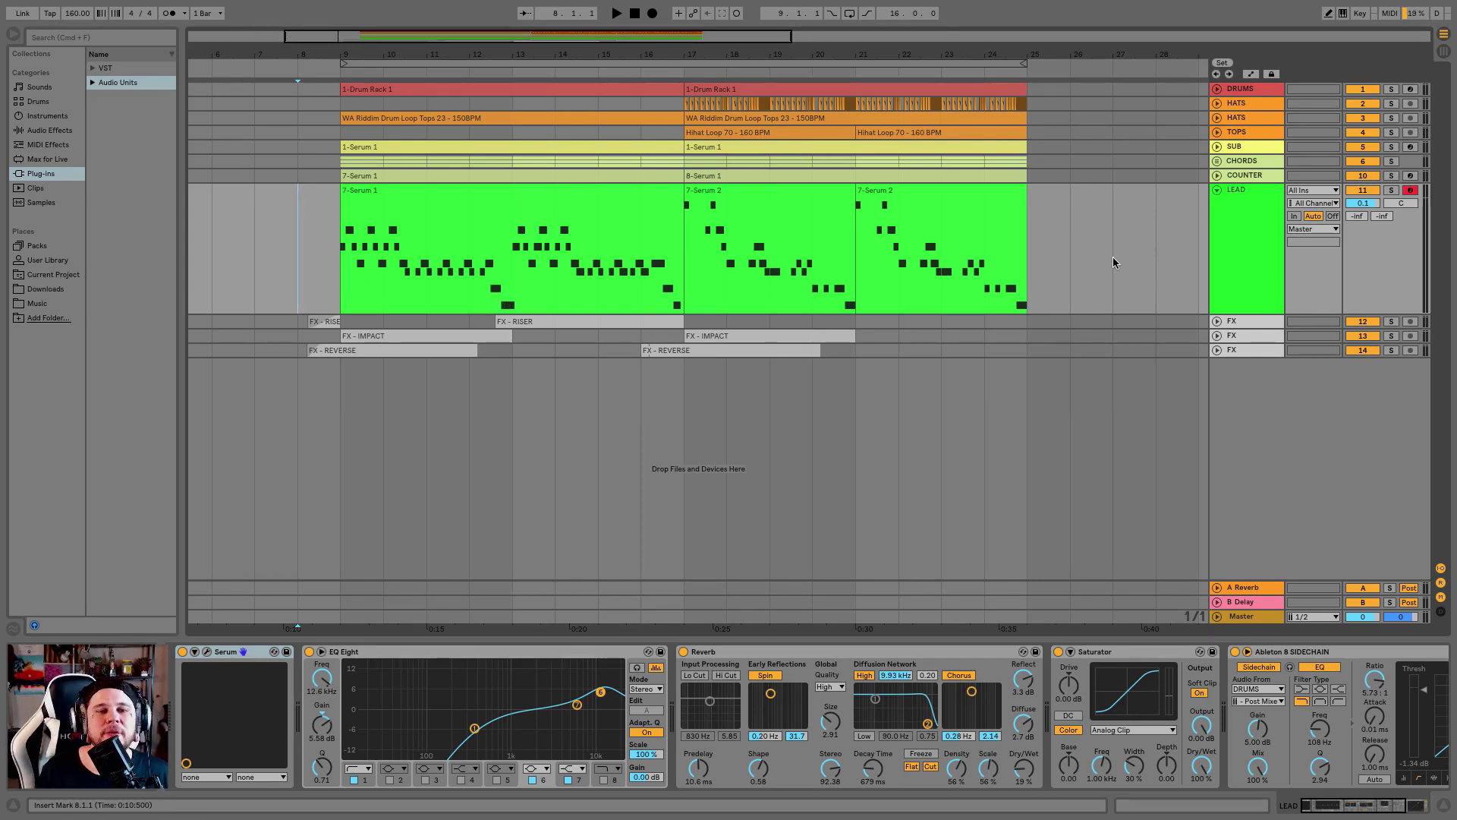
key("space")
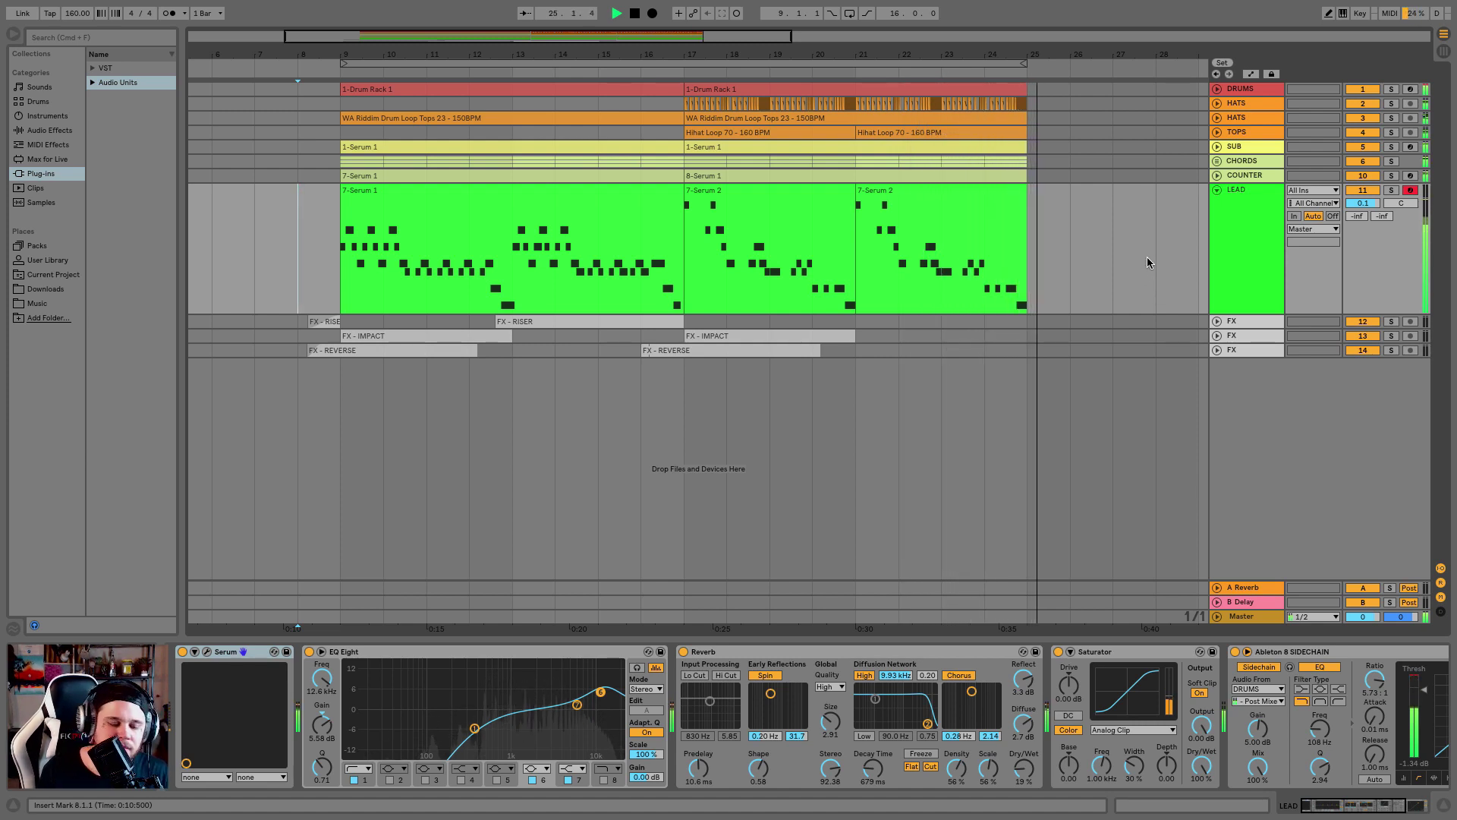
key("space")
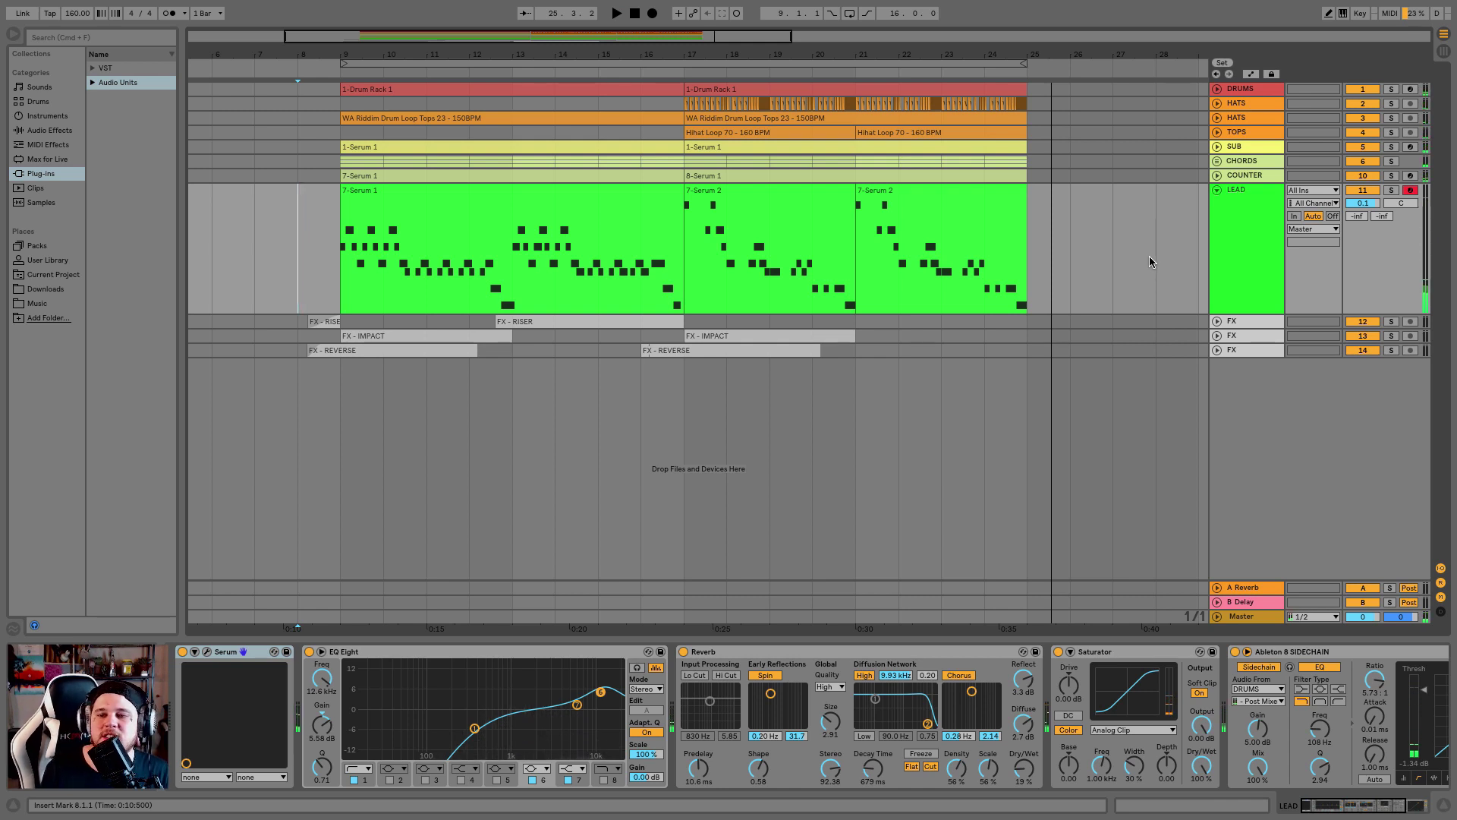
Solo the LEAD track and audition it from bar 17, then stop
left_click(1392, 190)
left_click(686, 286)
key("space")
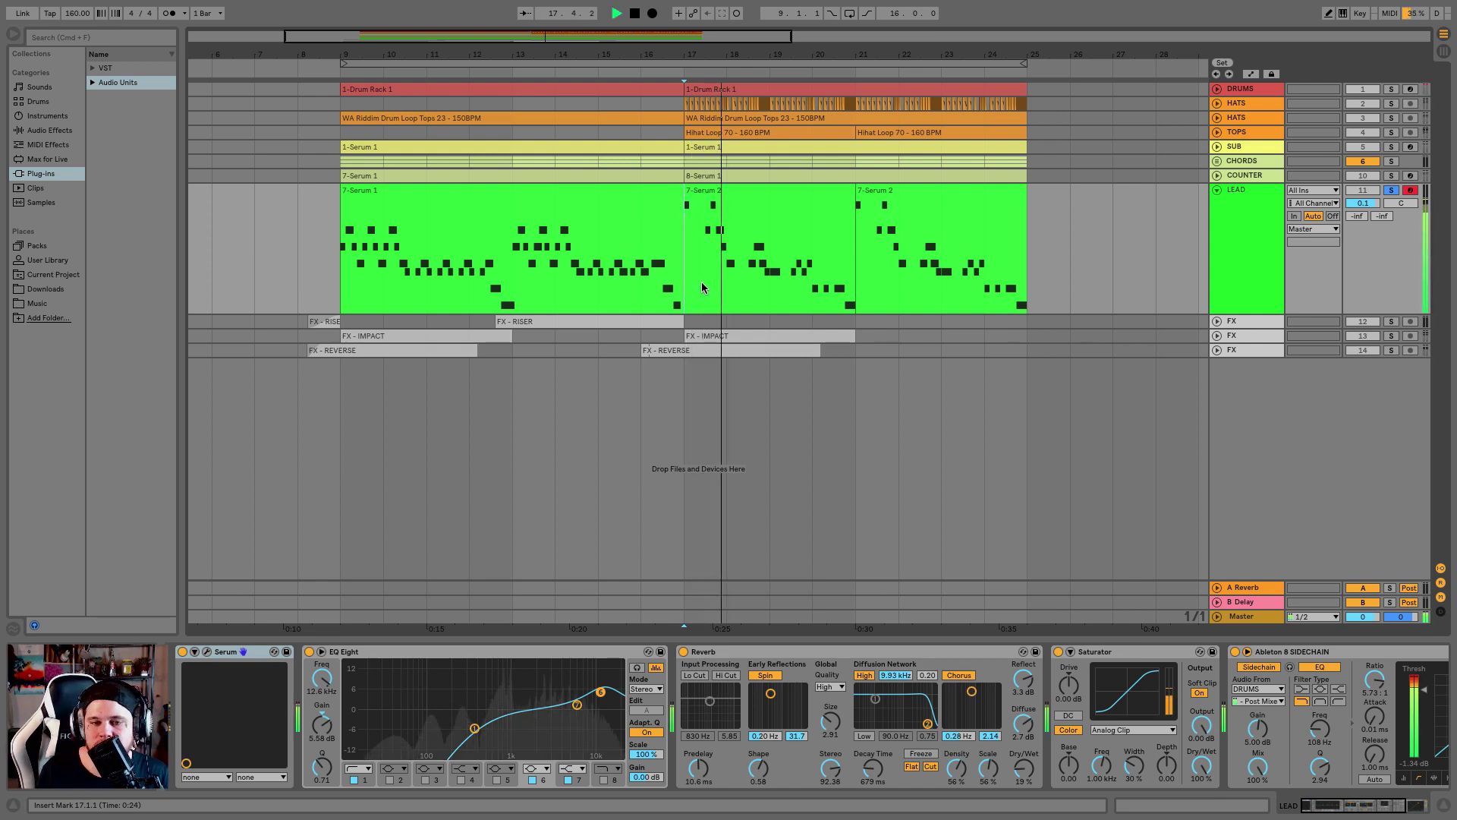
key("space")
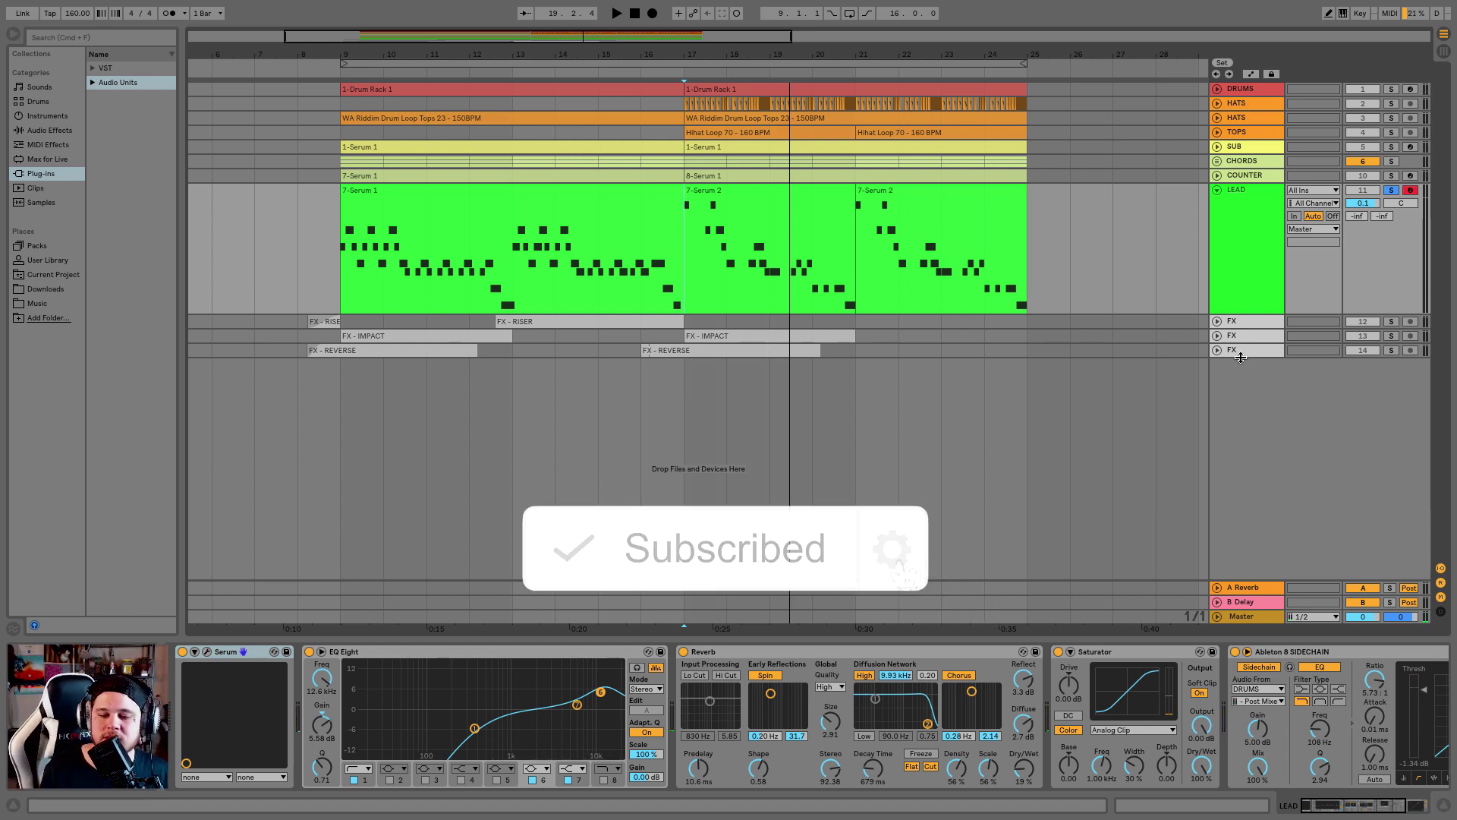
Scroll through the LEAD device chain, selecting EQ Eight, Reverb and Saturator in turn
scroll(821, 721, "right", 5)
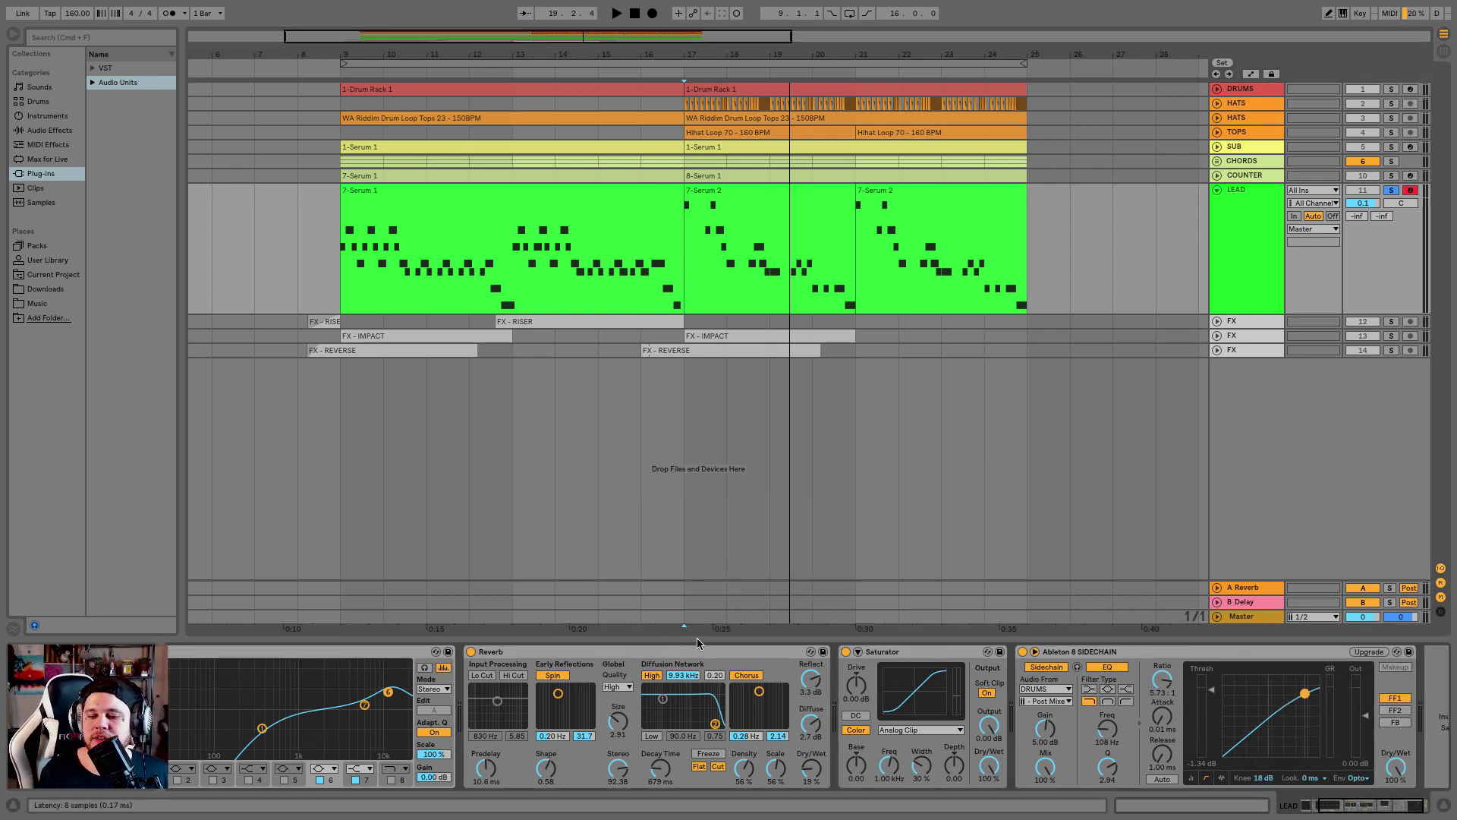
scroll(351, 706, "left", 5)
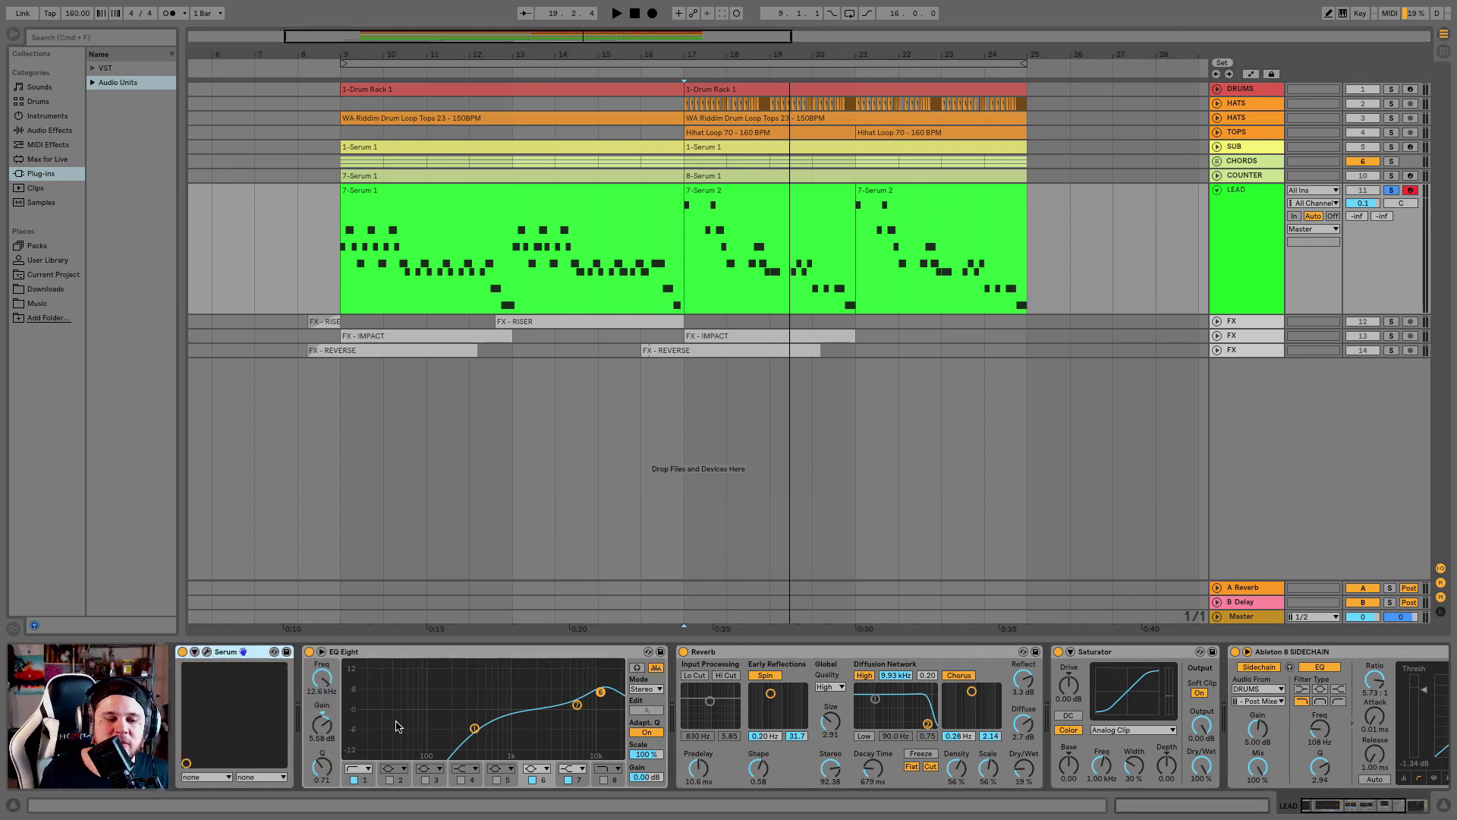
left_click(458, 659)
scroll(505, 660, "right", 6)
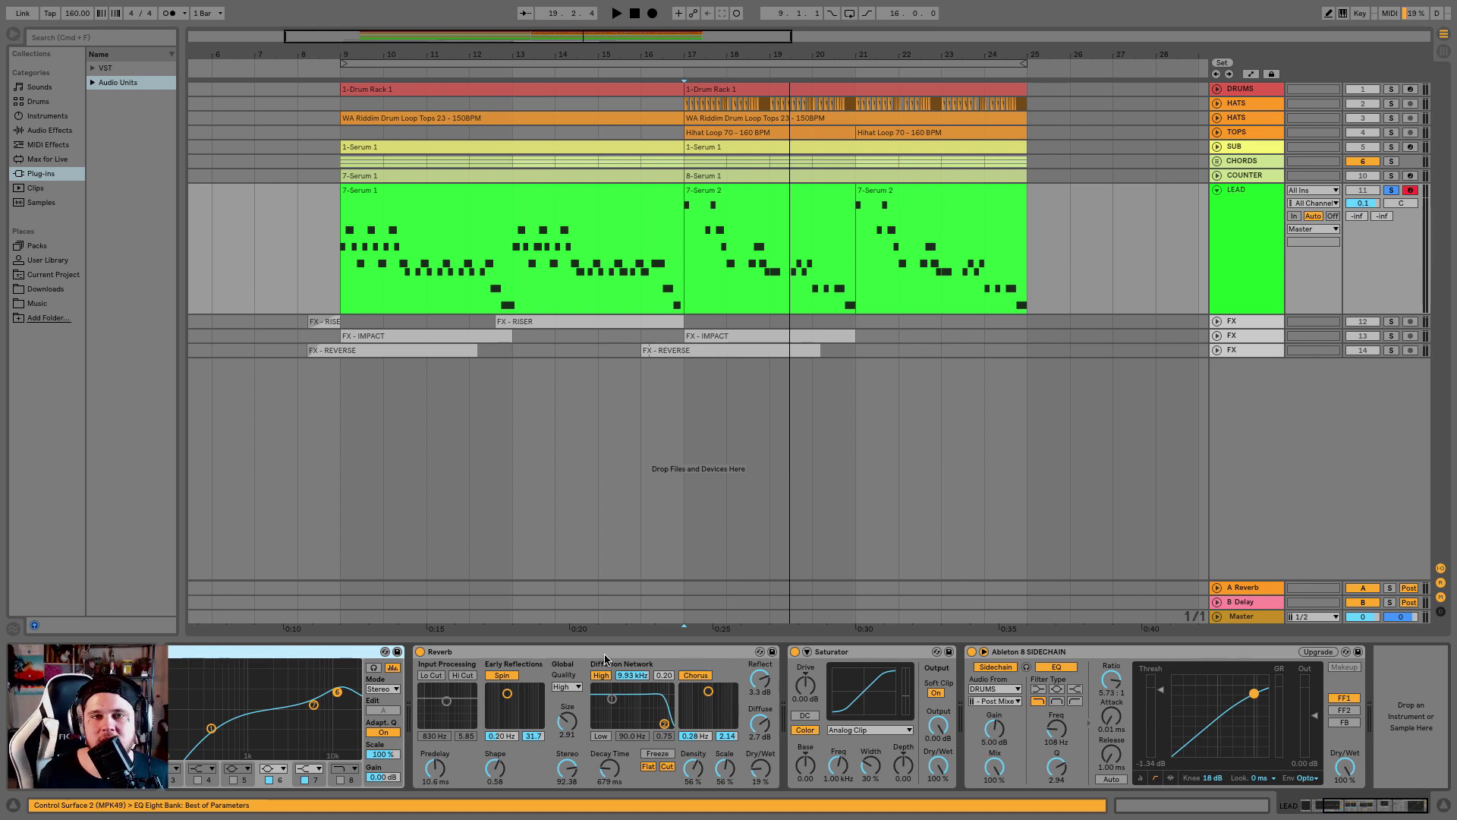
scroll(371, 687, "left", 6)
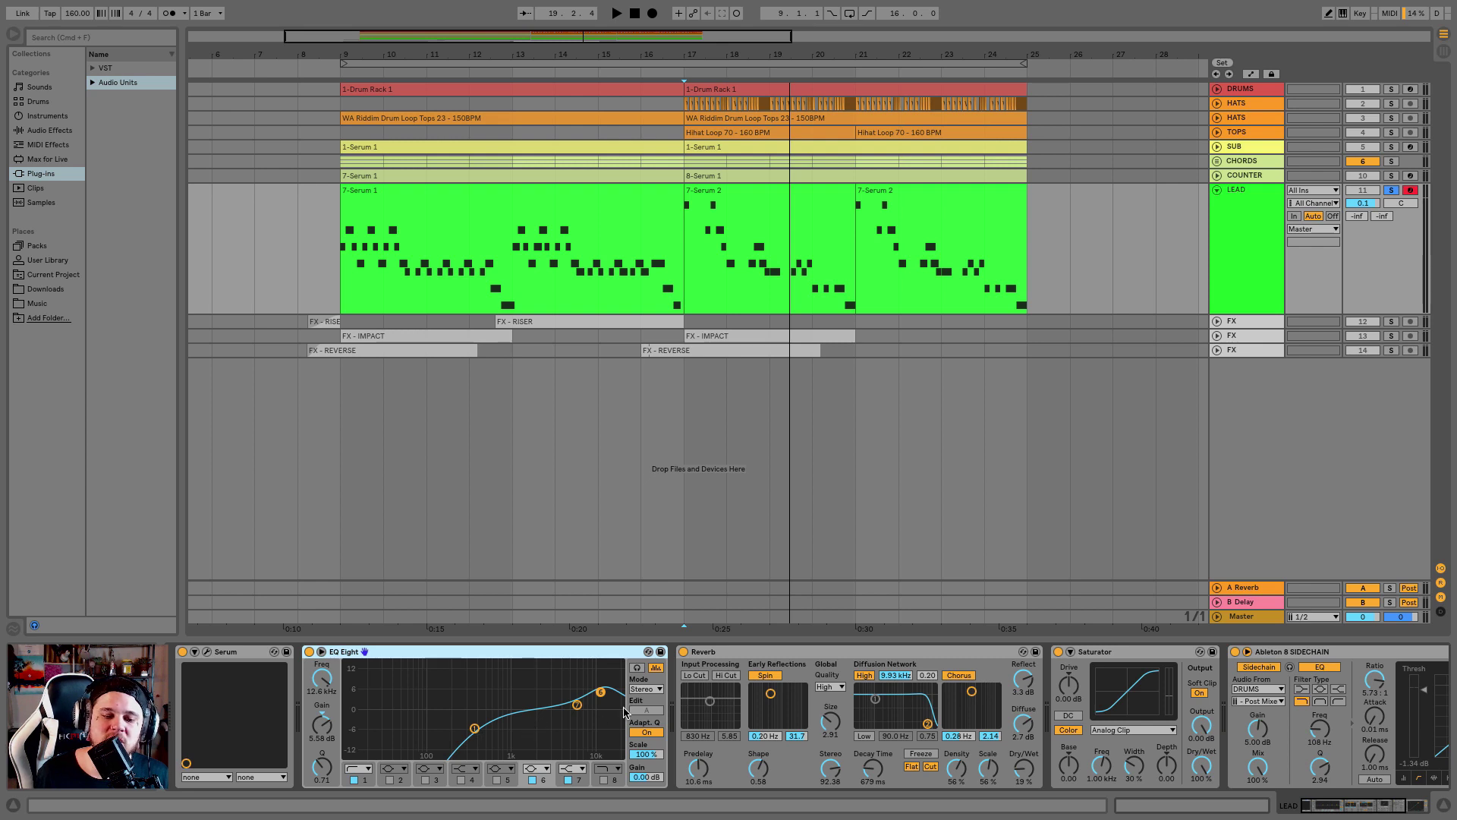
scroll(713, 722, "right", 4)
left_click(815, 770)
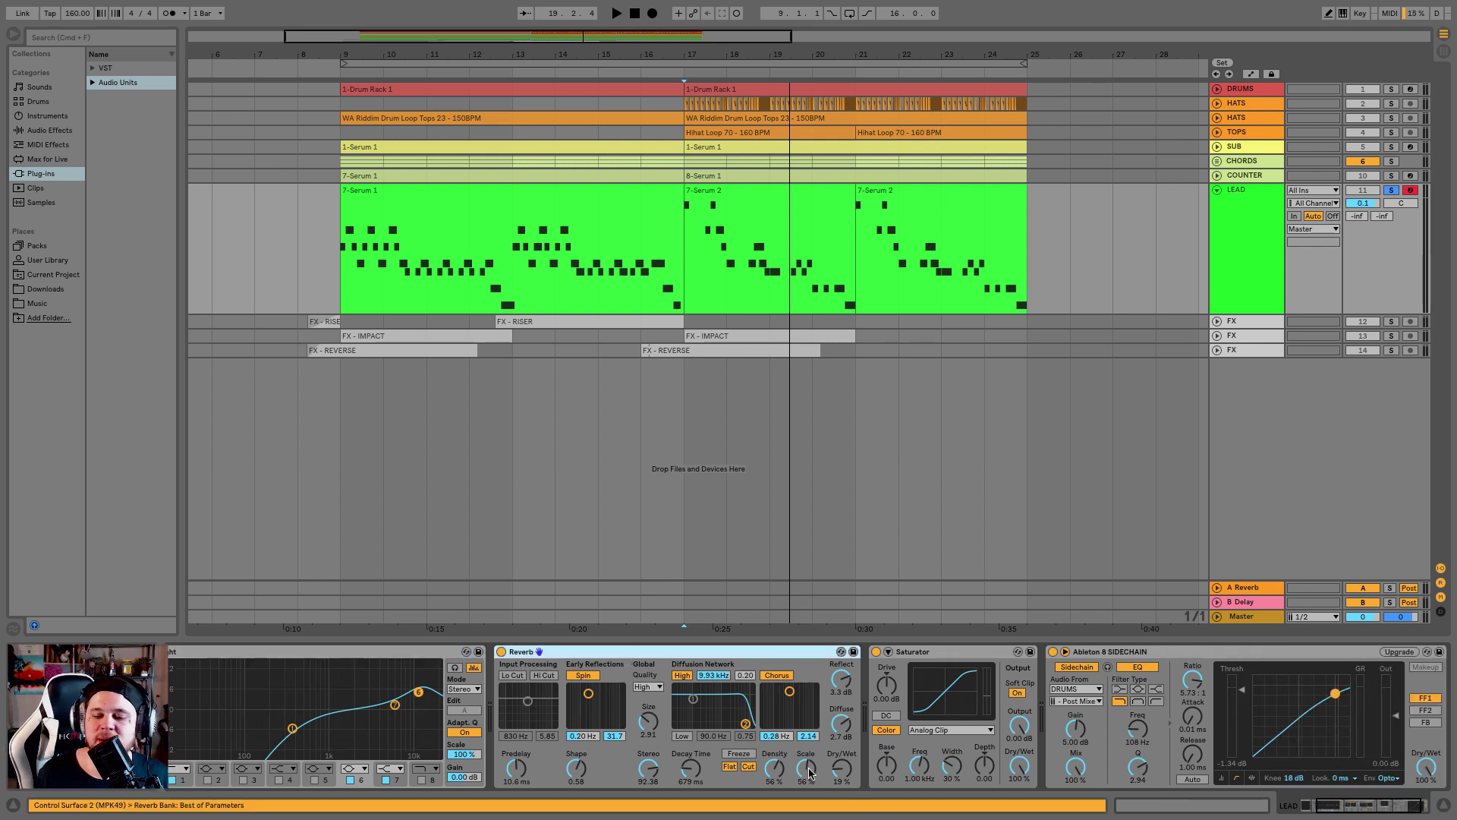
scroll(845, 768, "right", 2)
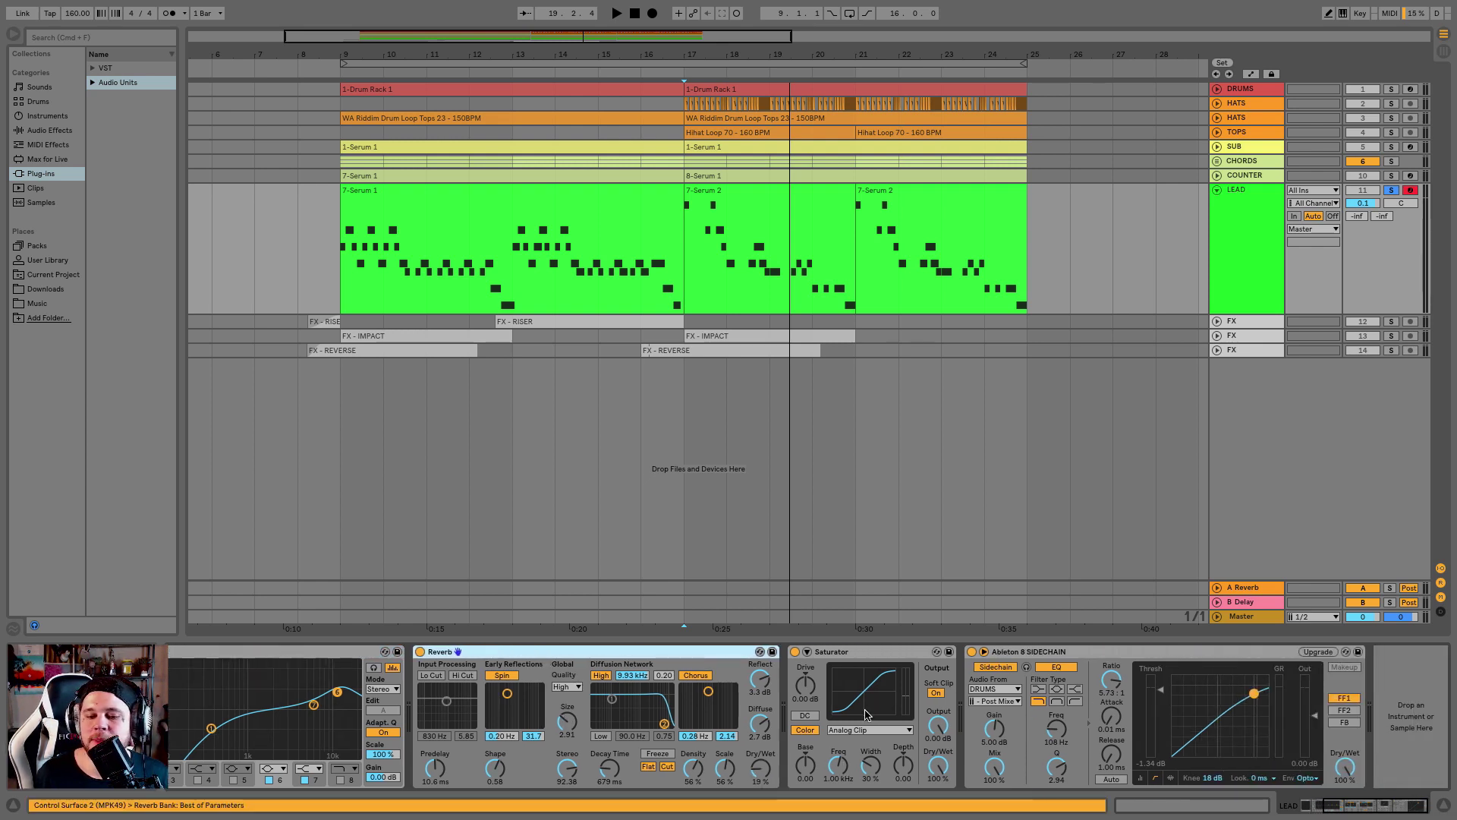
left_click(871, 653)
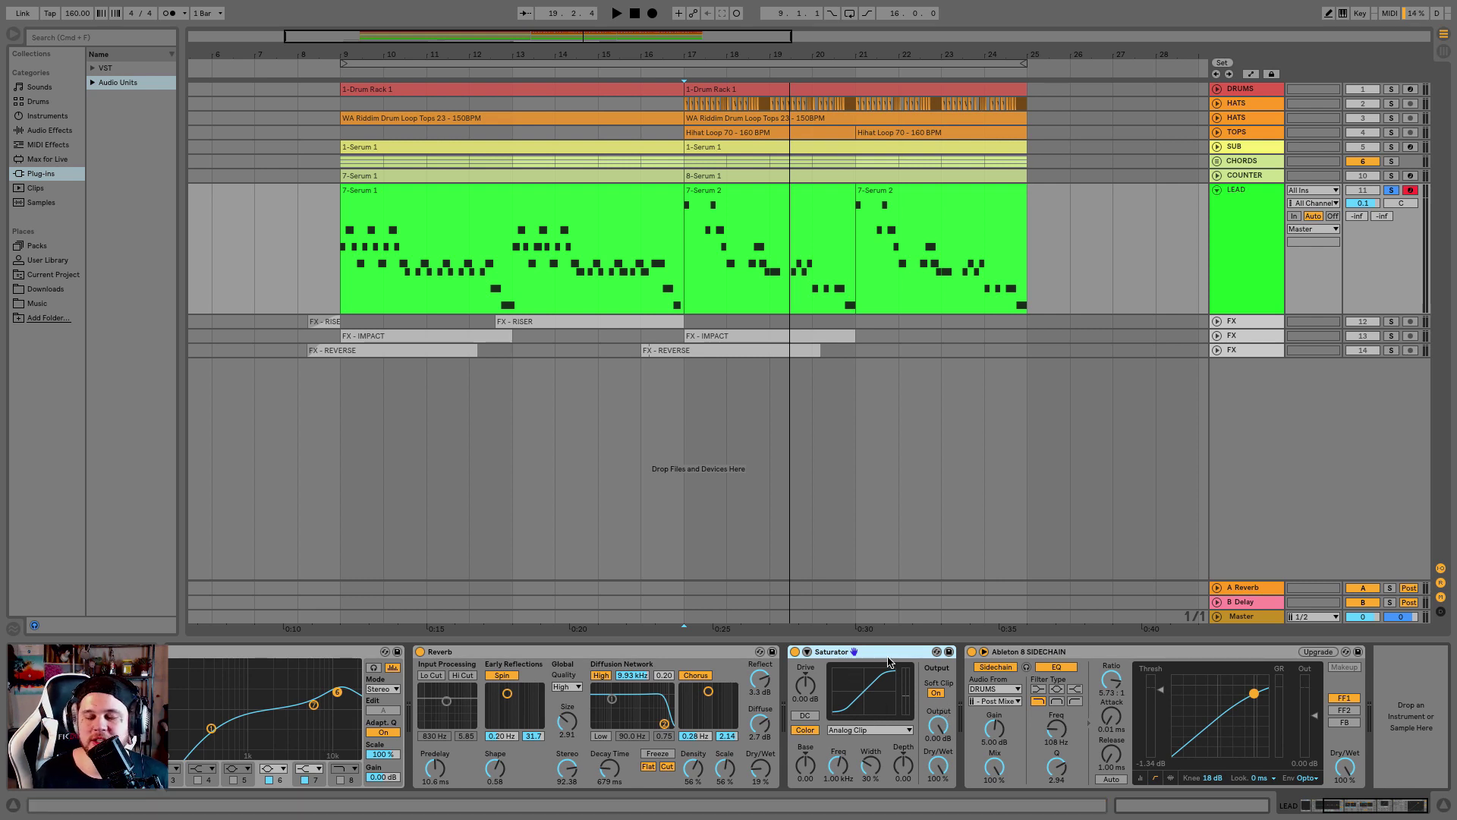
Collapse the sidechain compressor, Saturator, Reverb and EQ Eight devices
double_click(1105, 653)
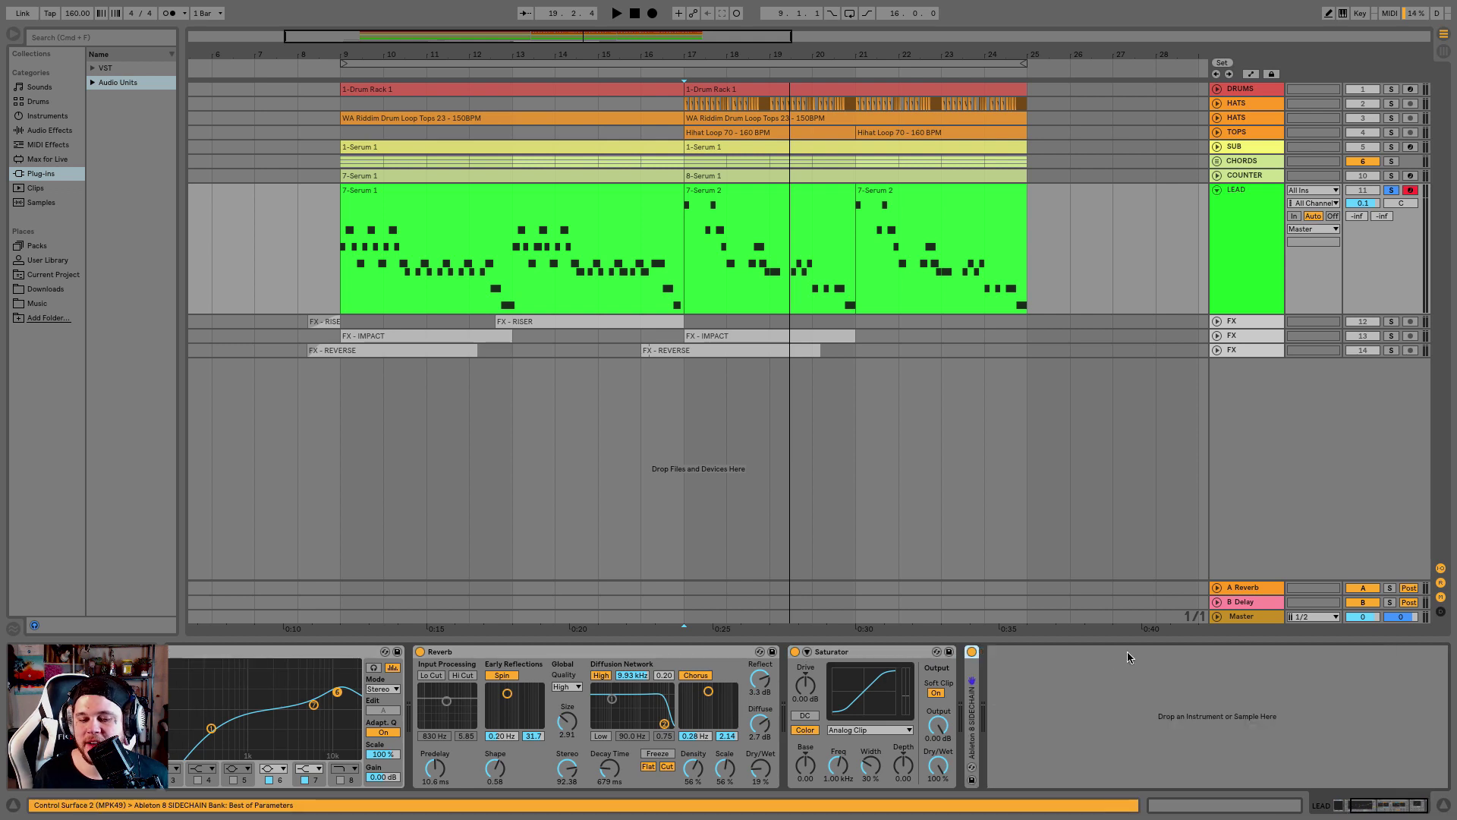
double_click(896, 652)
double_click(667, 650)
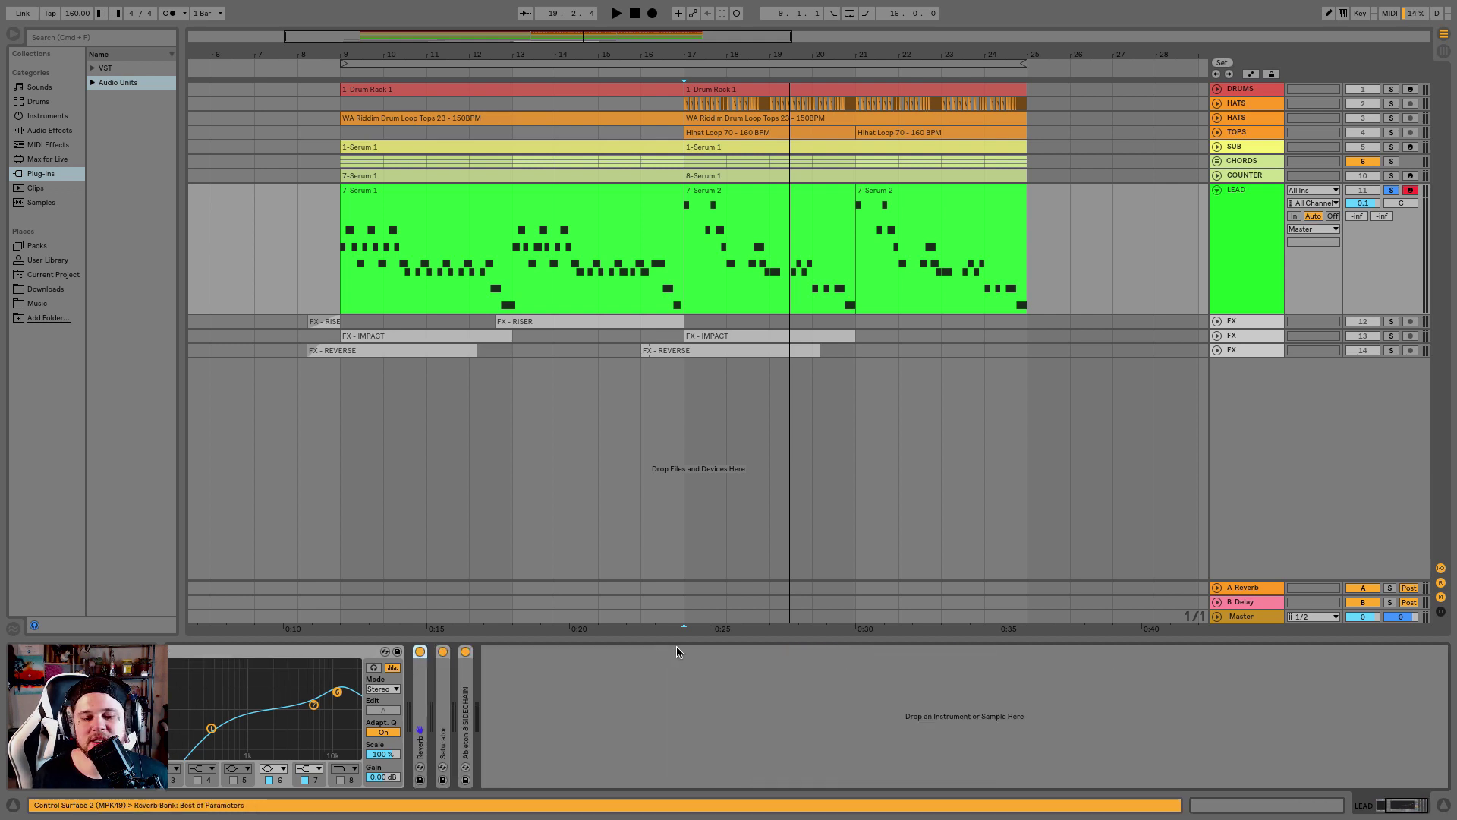
double_click(604, 653)
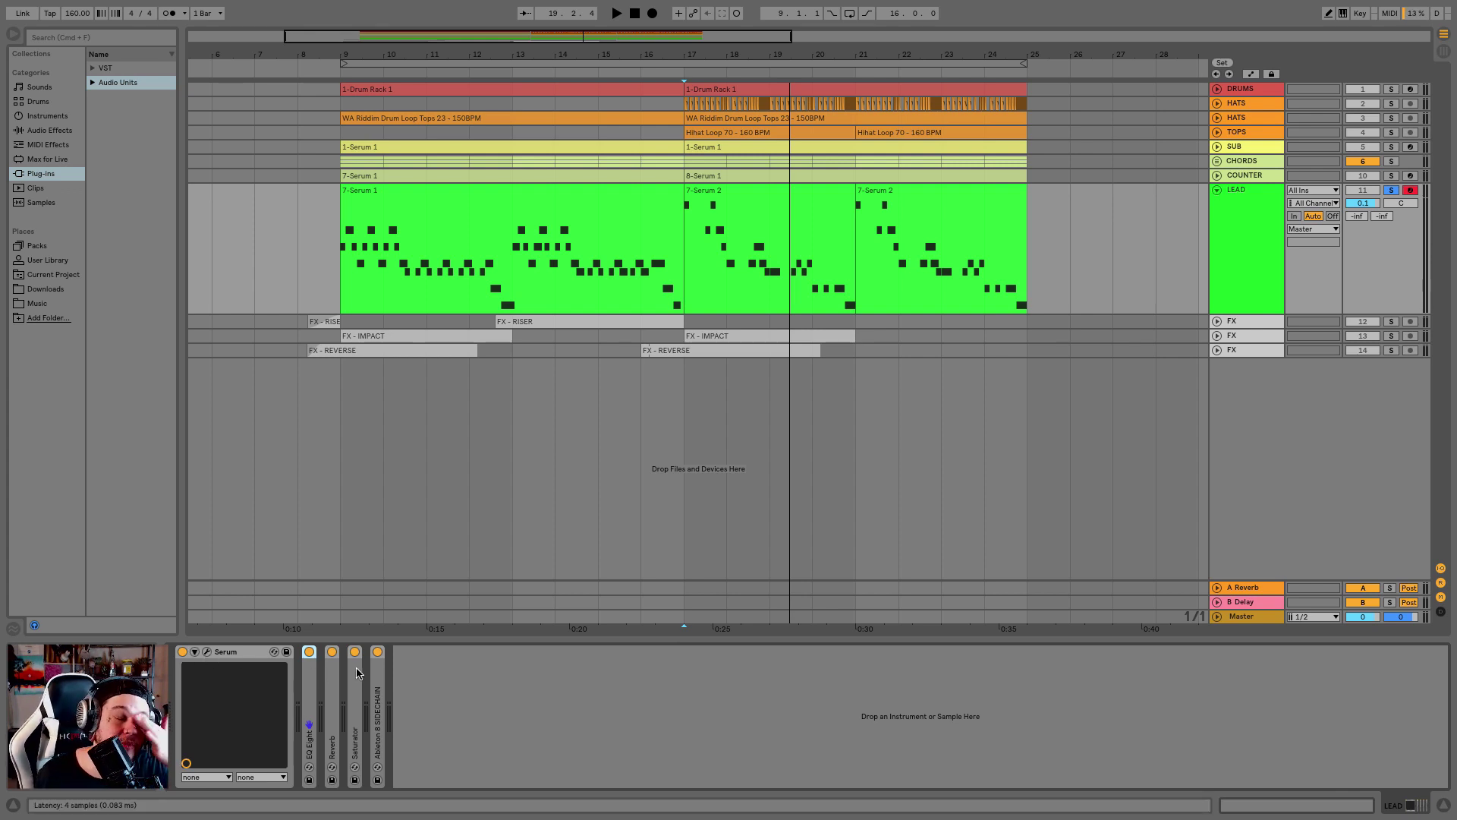
Open Serum and check the OSC B and OSC A wavetable lists, keeping Basic Shapes and Hypa
left_click(207, 651)
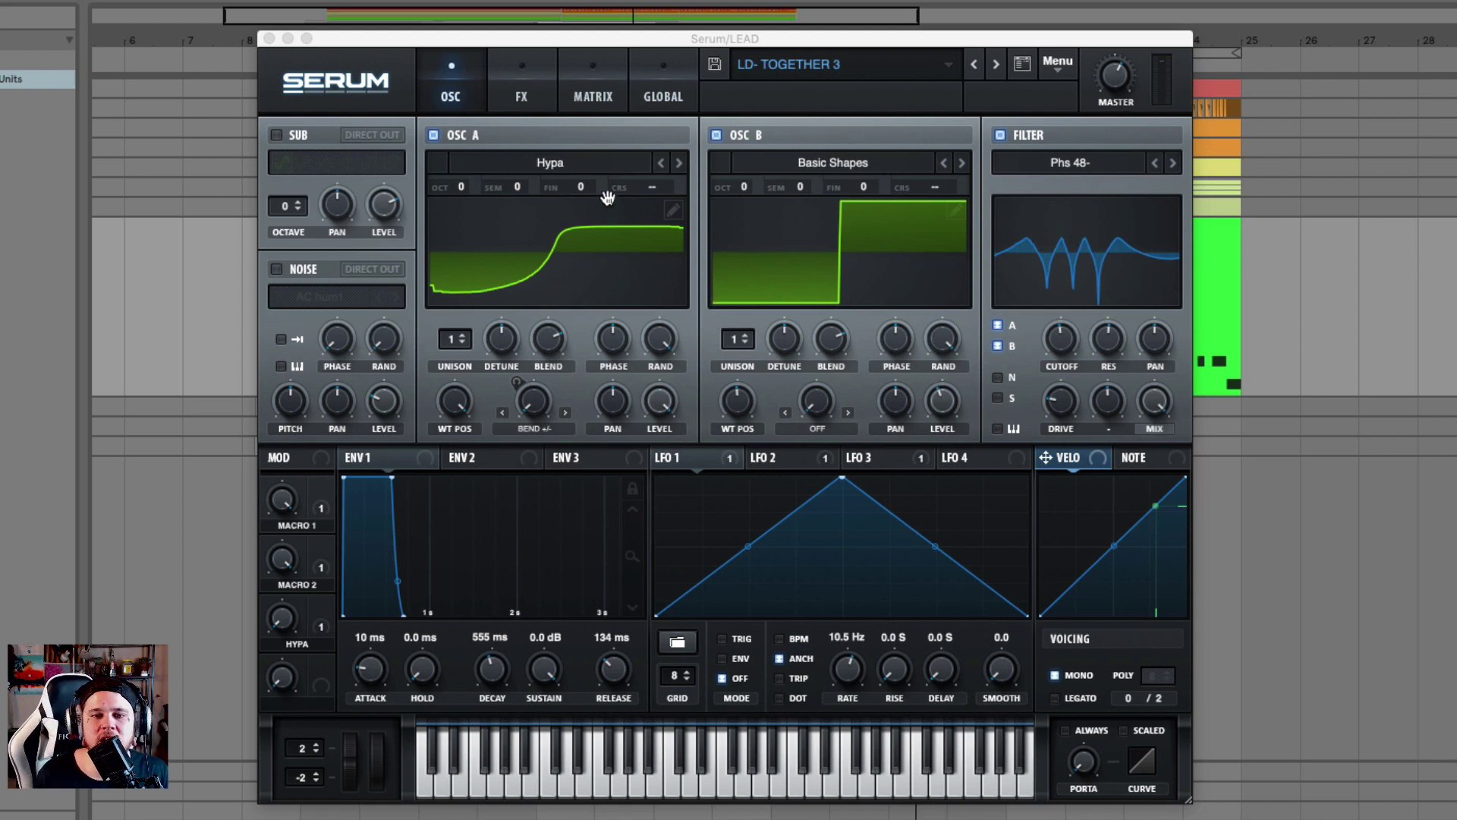
left_click(856, 165)
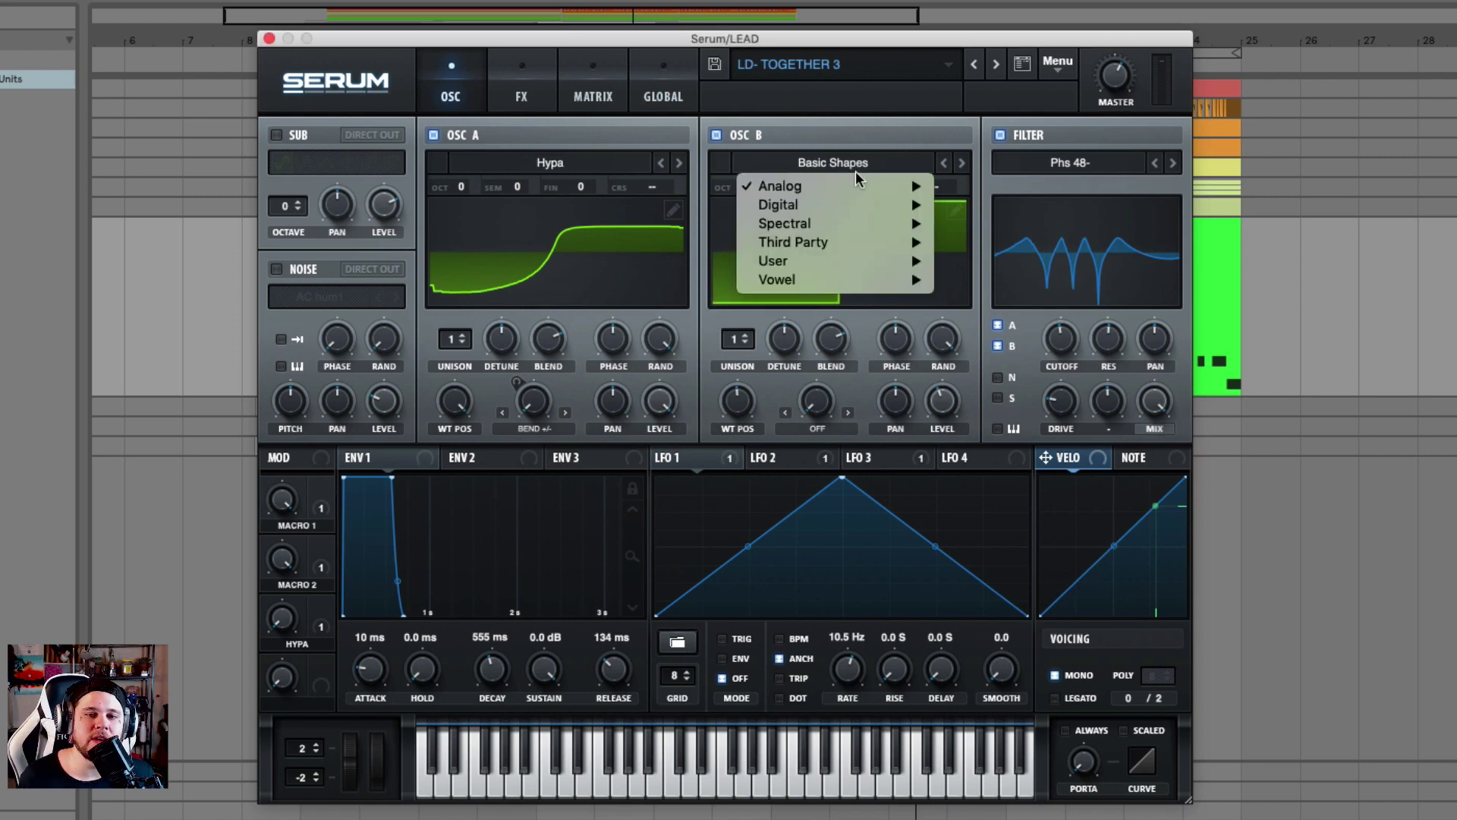
mouse_move(879, 188)
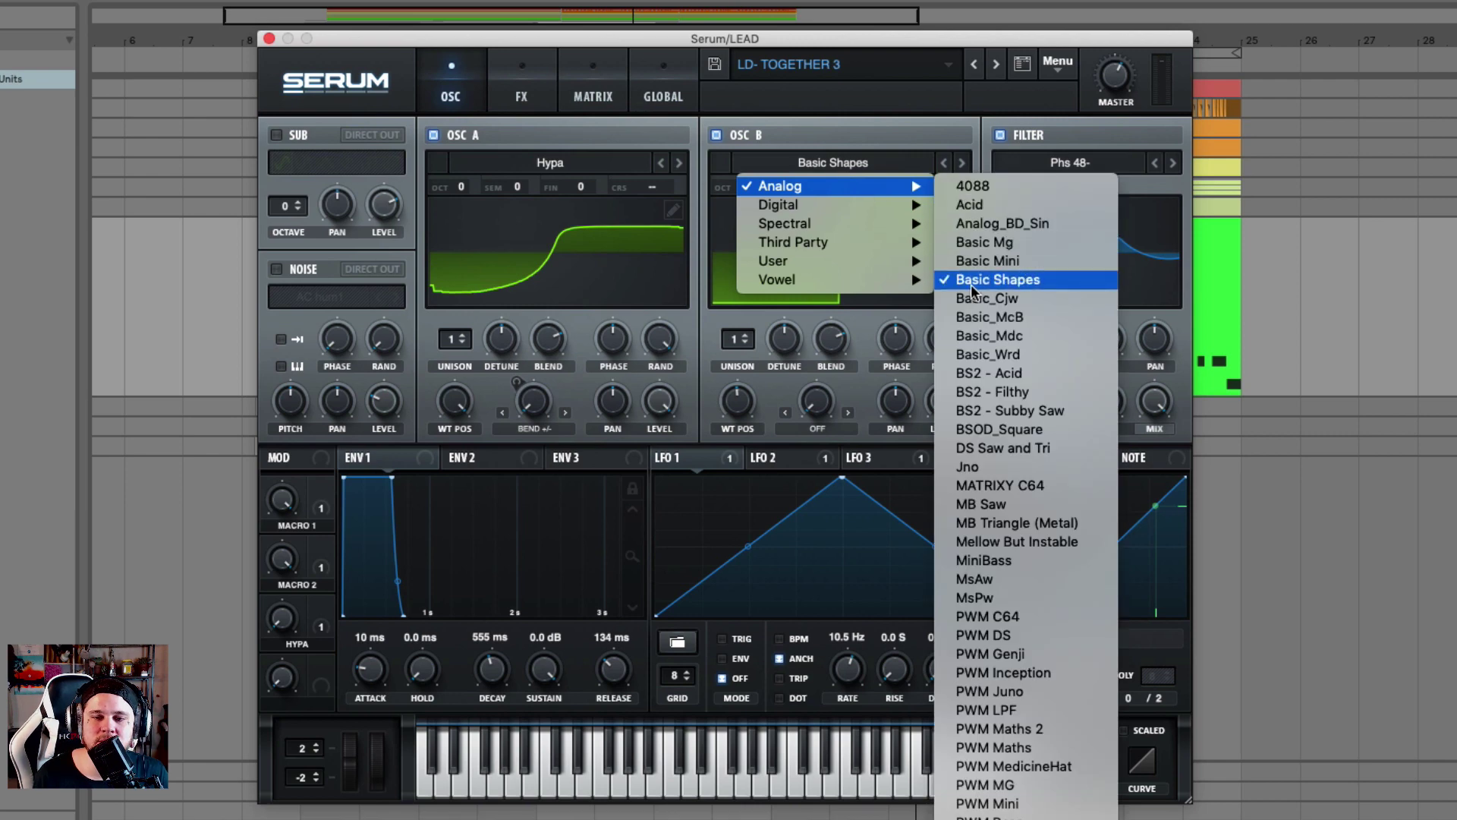
left_click(908, 108)
left_click(639, 165)
mouse_move(615, 205)
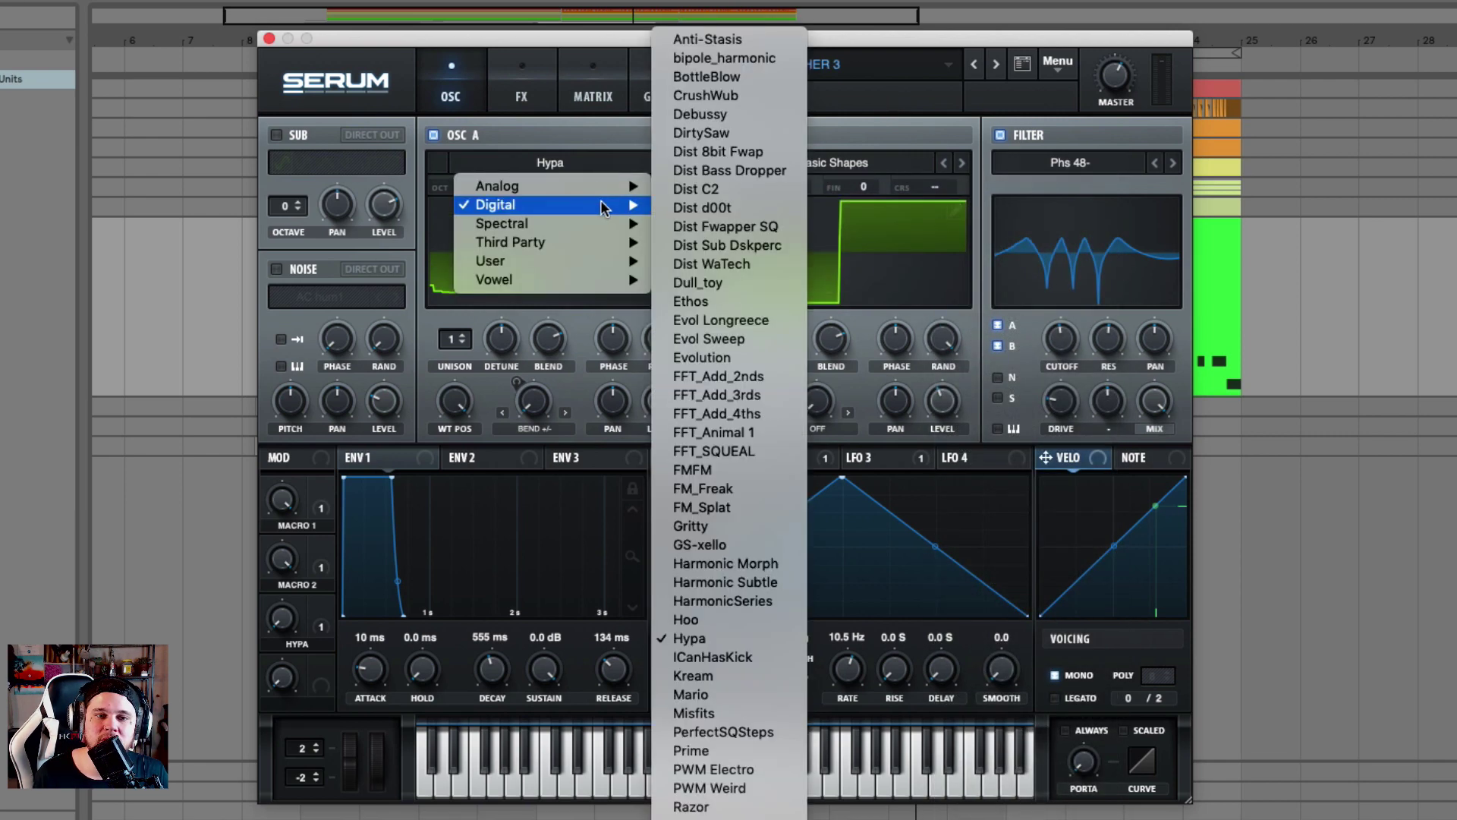
left_click(597, 148)
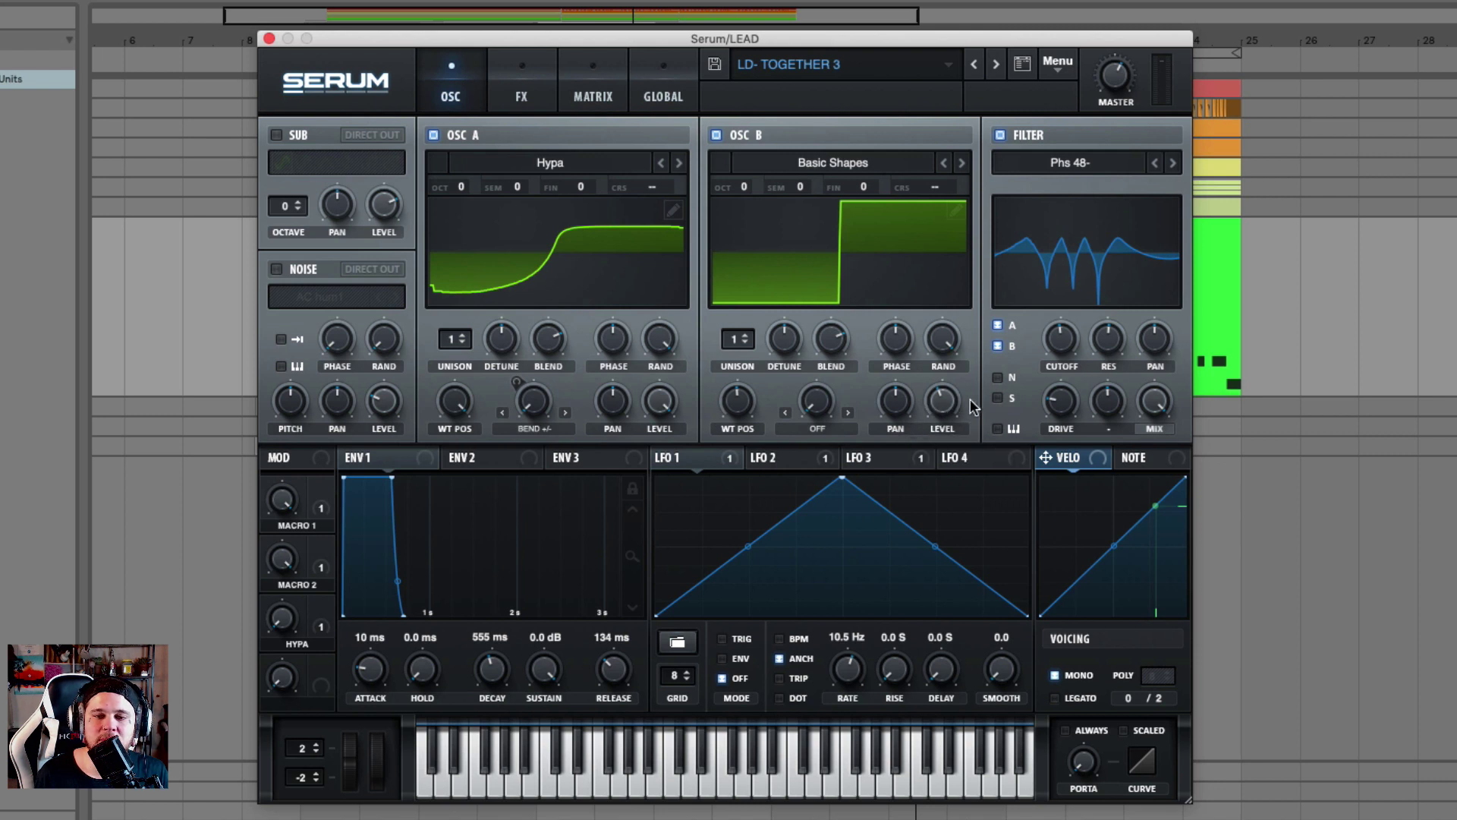
mouse_move(955, 403)
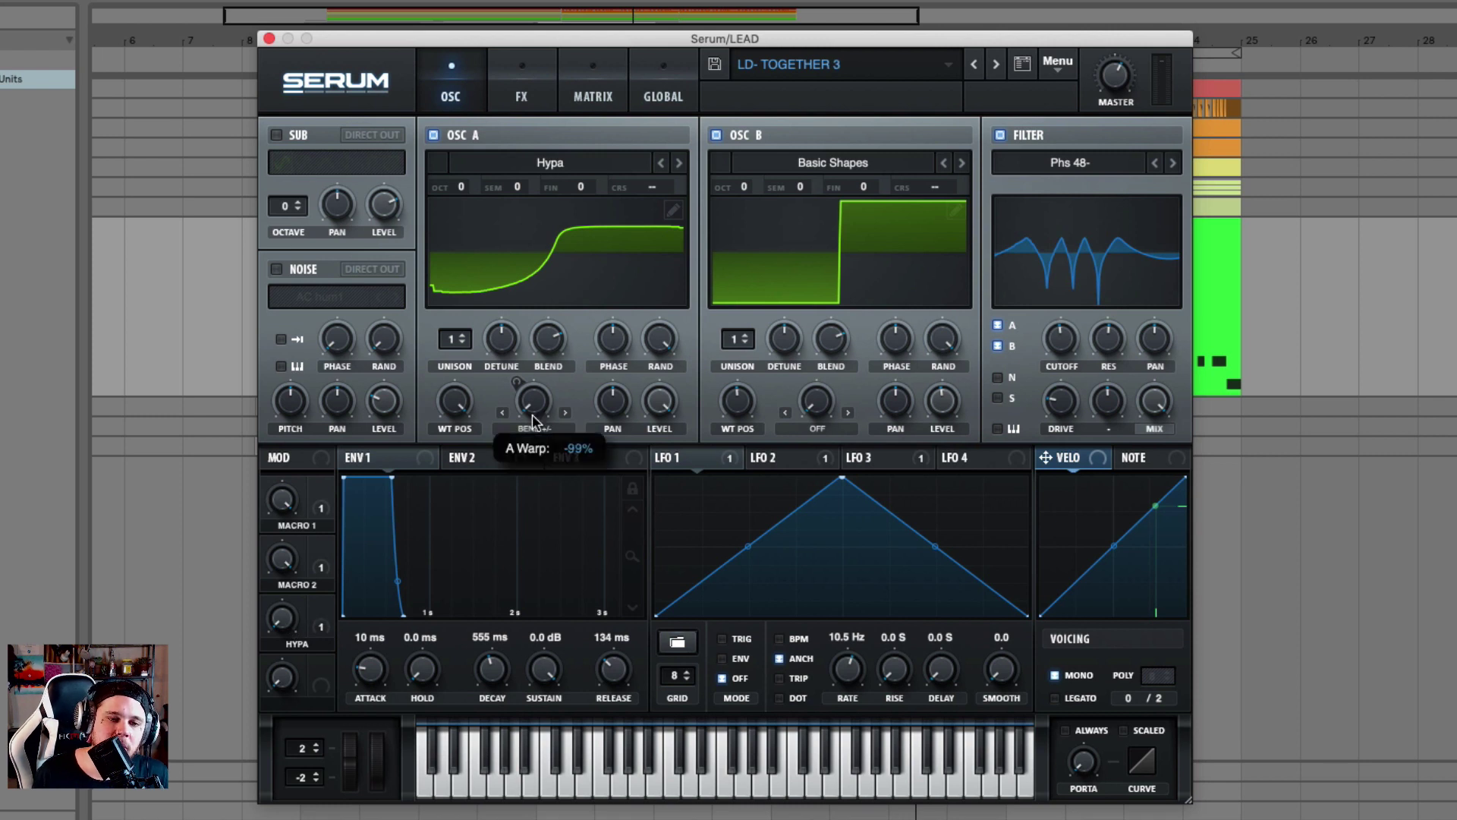
Route the HYPA macro to OSC A's warp and keep the filter type on Phs 48-
left_click_drag(321, 606, 507, 391)
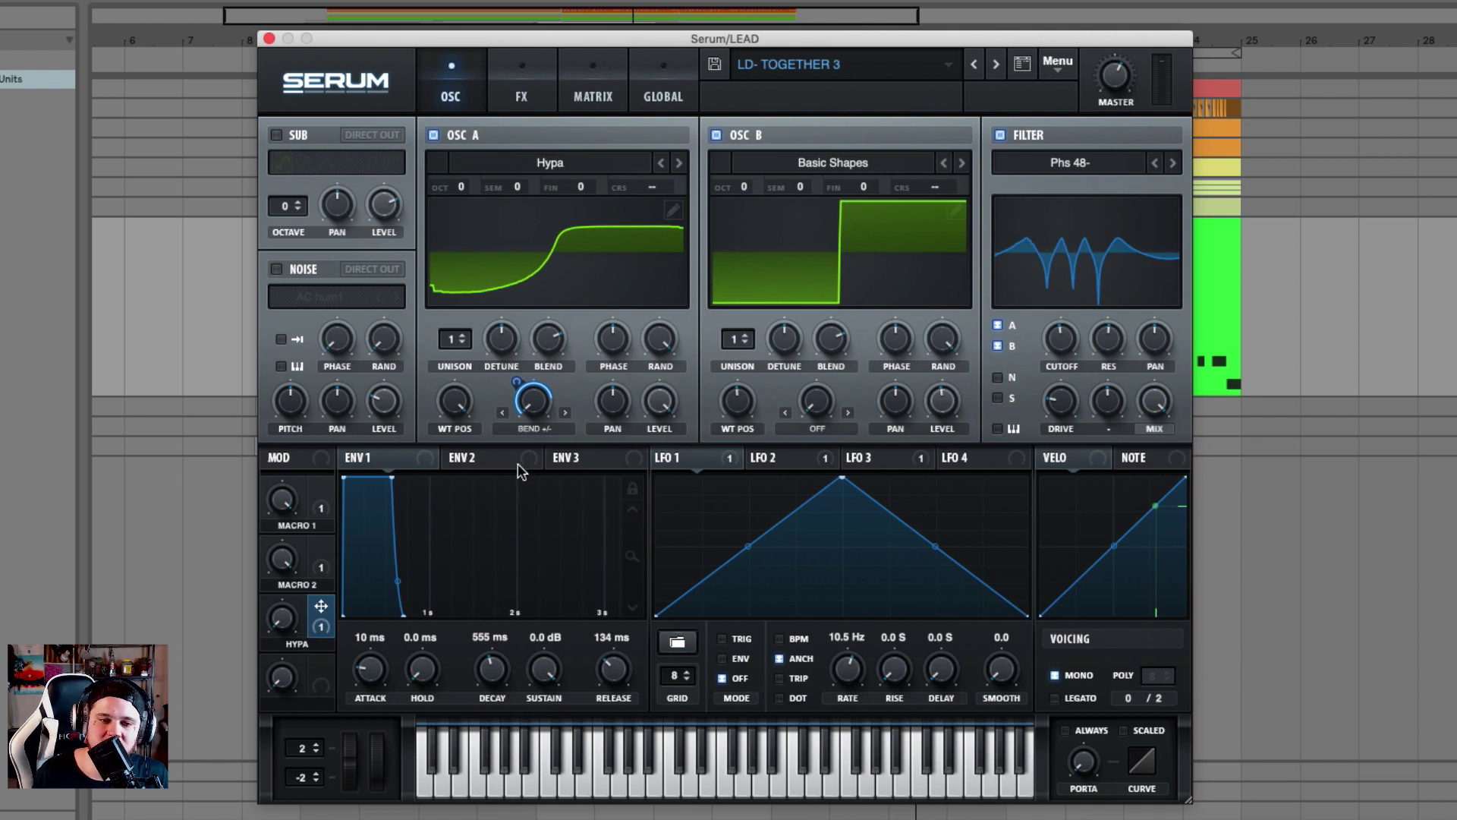
left_click(1086, 166)
mouse_move(1059, 232)
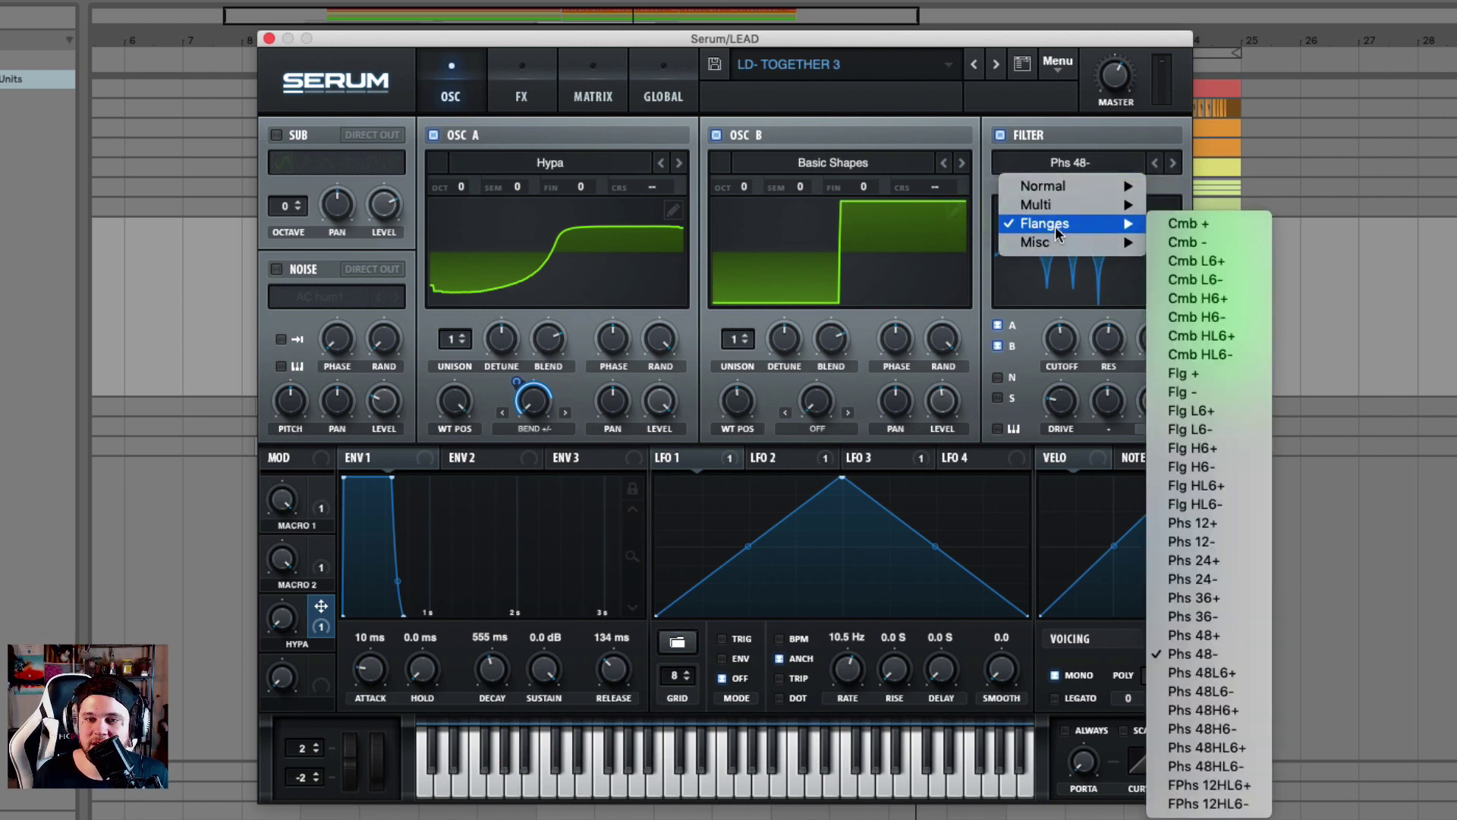
left_click(1213, 655)
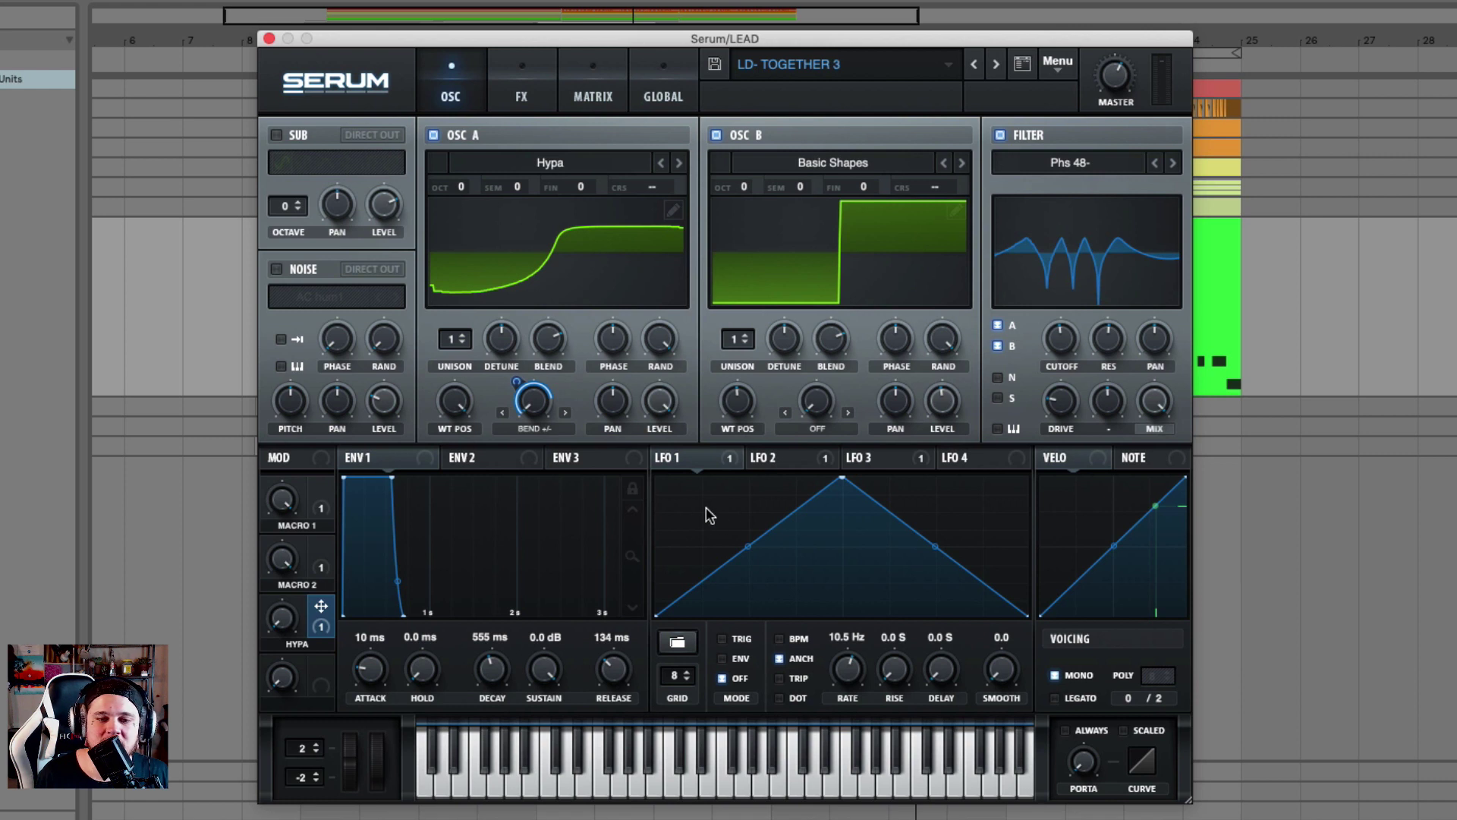
In the matrix, keep LFO 1 on Mast.Tun, set its output to 11, and enable LFO 1 anchor mode
left_click(576, 98)
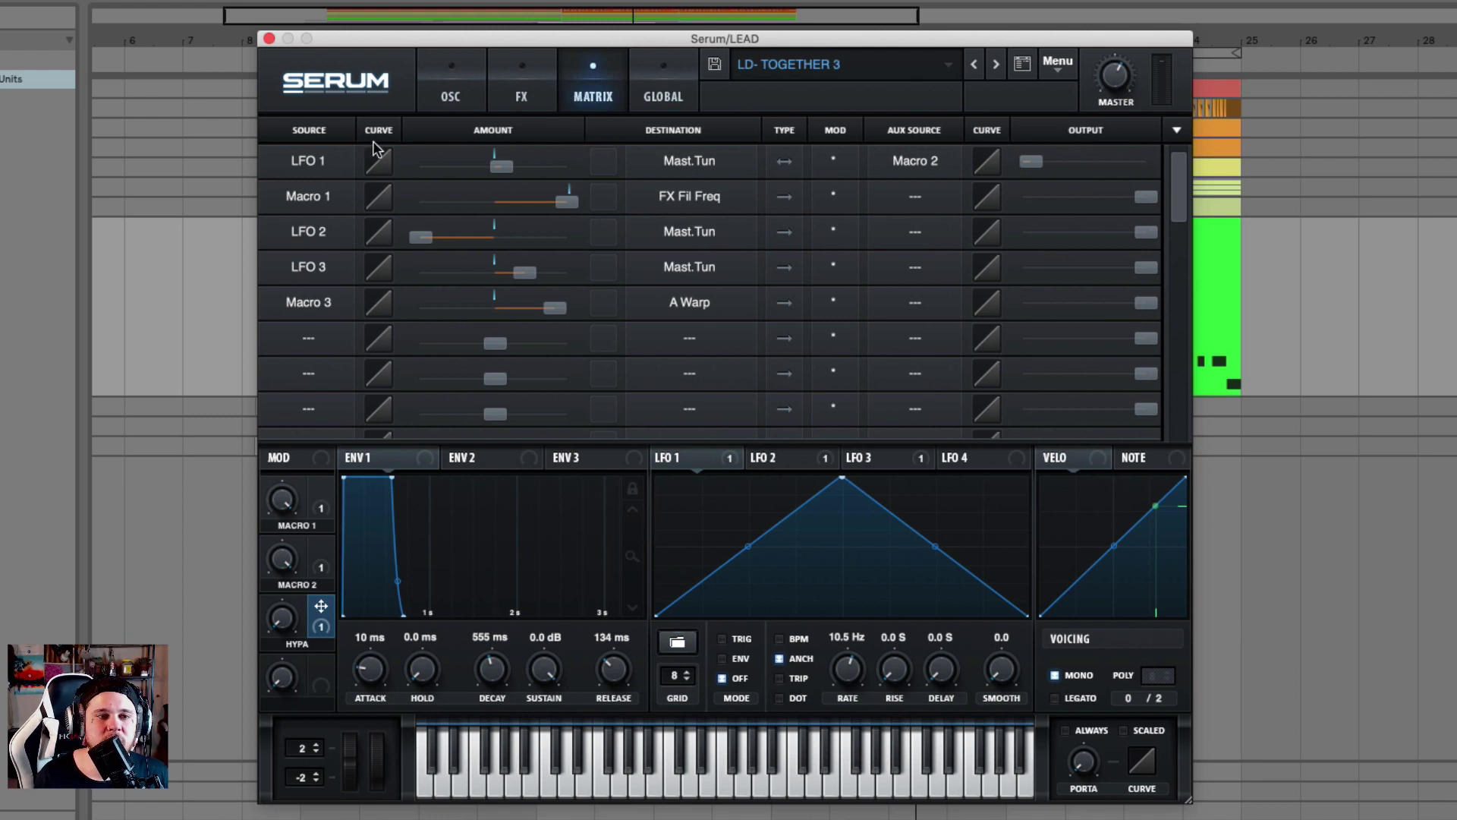
left_click(311, 161)
left_click(344, 129)
left_click(702, 151)
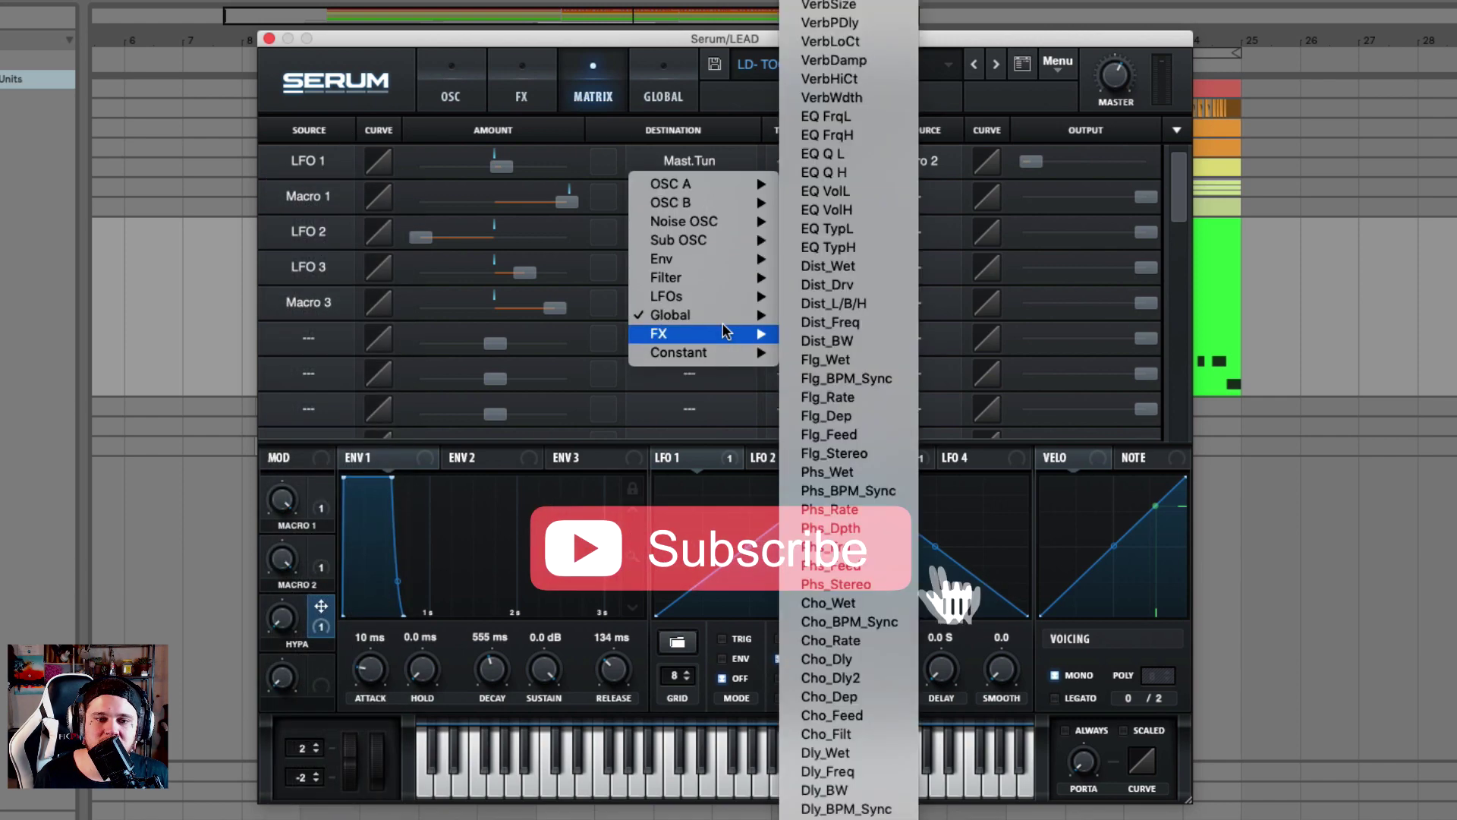
left_click(529, 186)
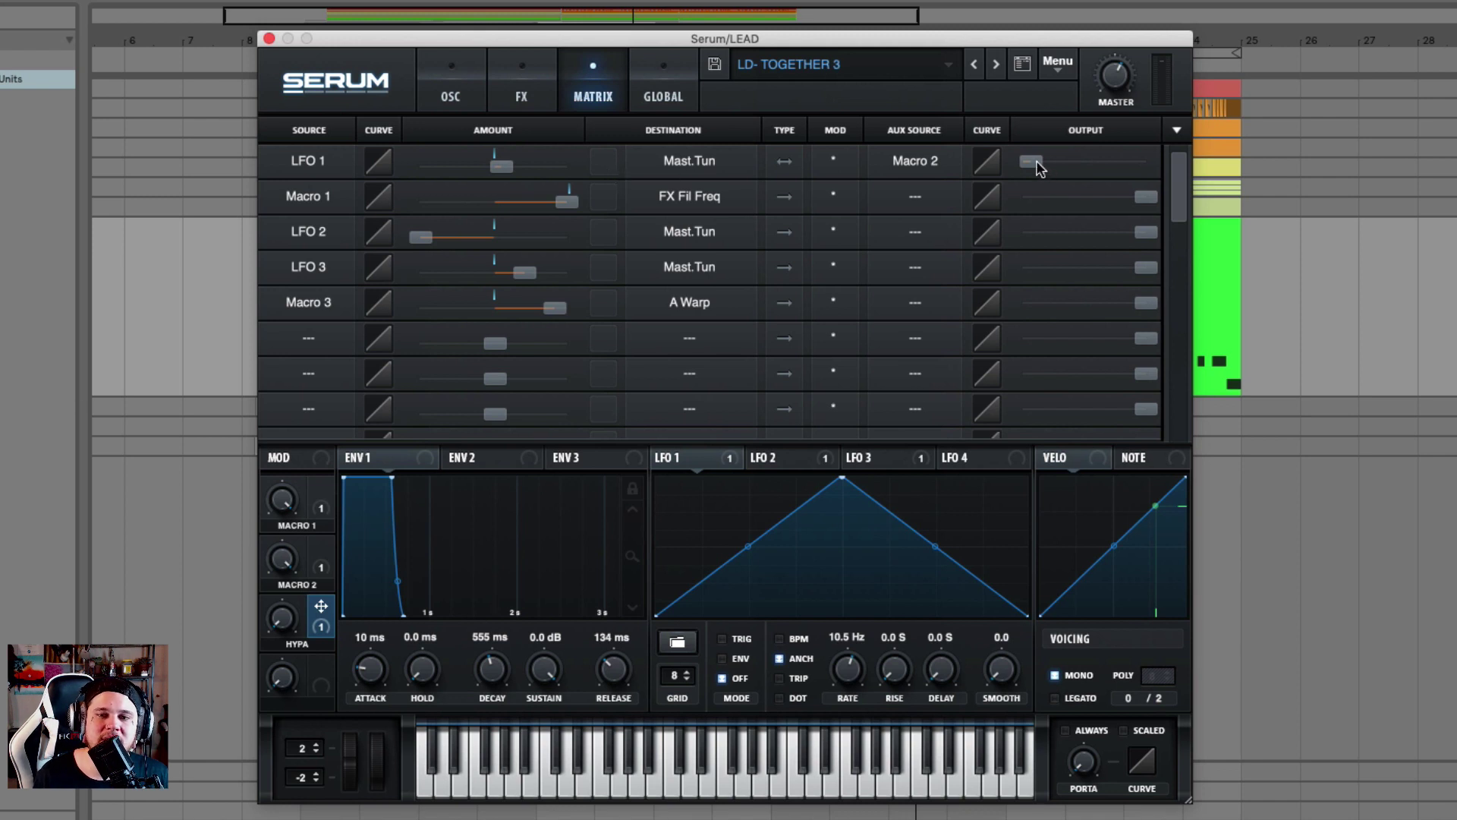
left_click_drag(1038, 169, 1327, 143)
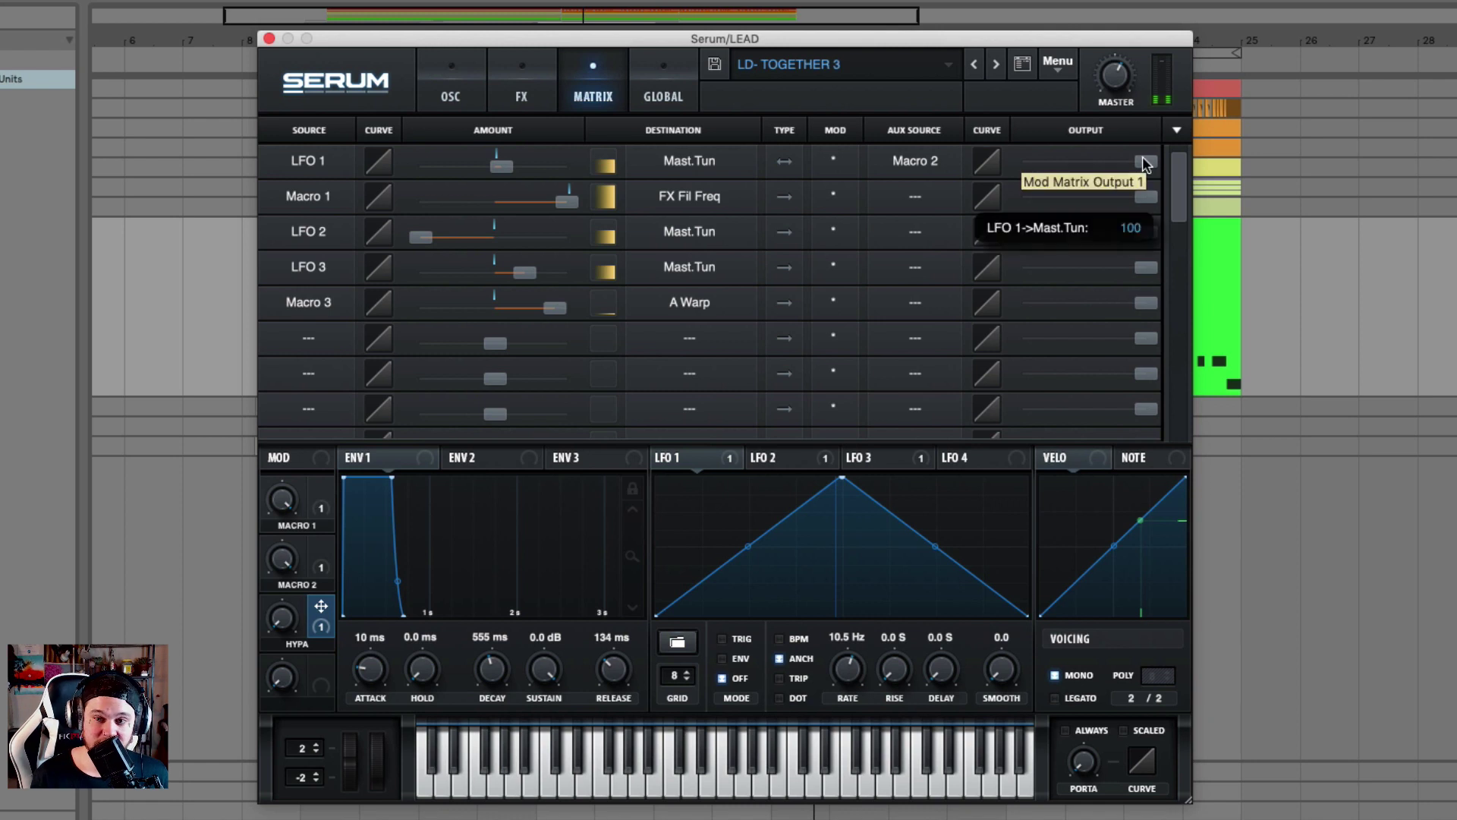
left_click_drag(1143, 161, 1008, 209)
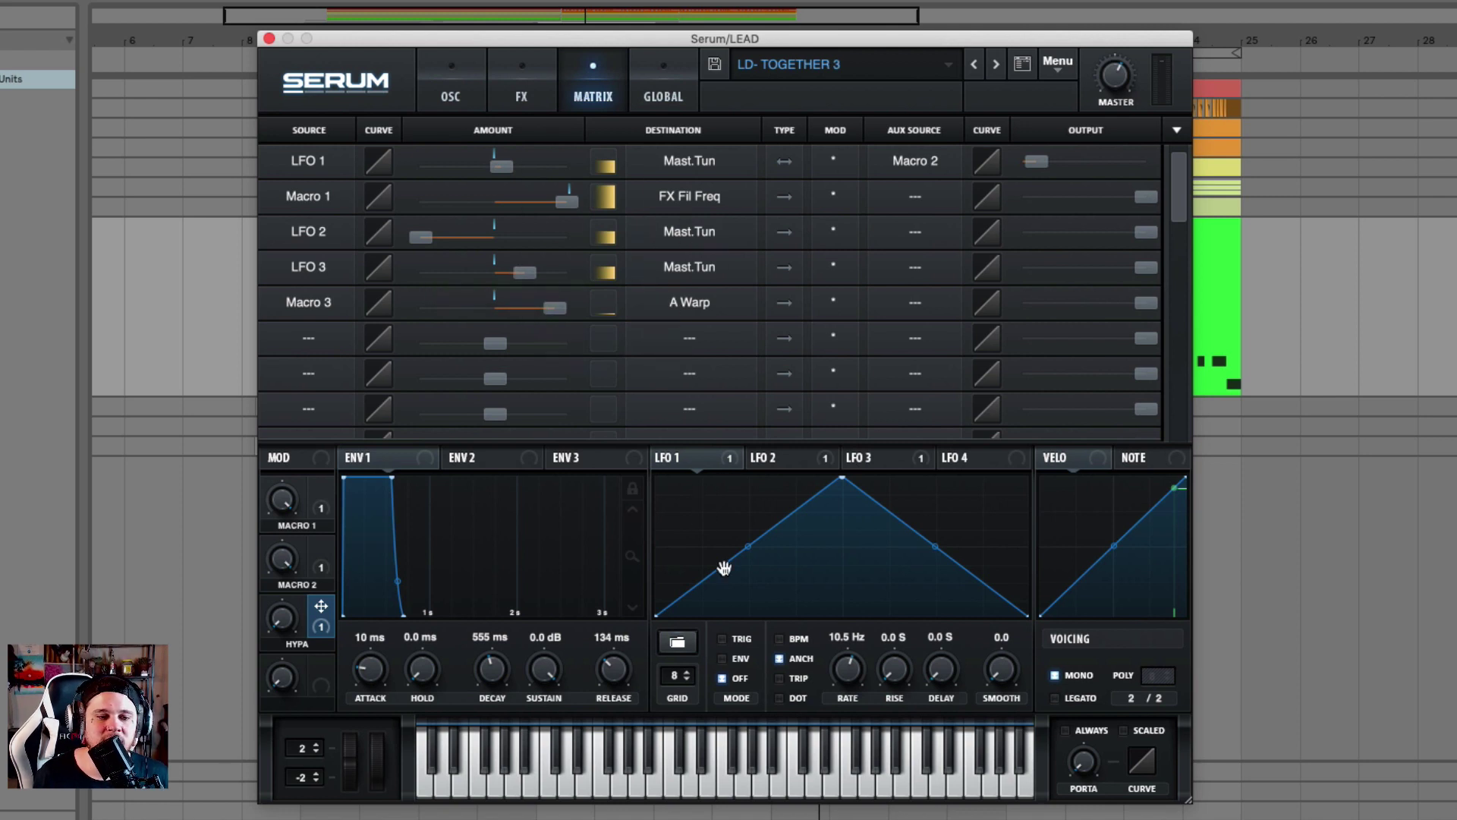
left_click(779, 659)
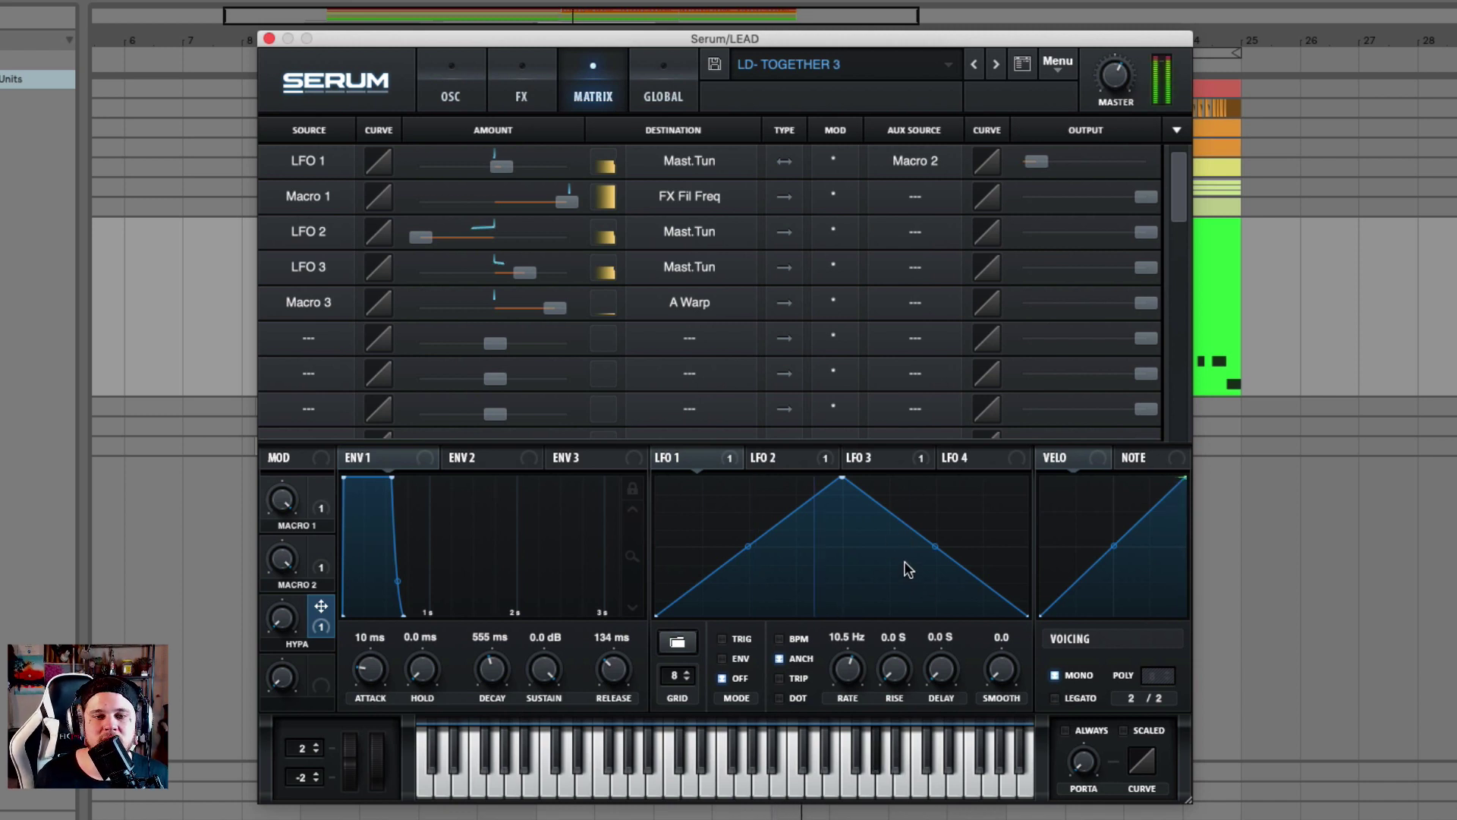
Remove and restore LFO 1 as slot 1's source, then lower its output from 7 to 5
left_click(325, 172)
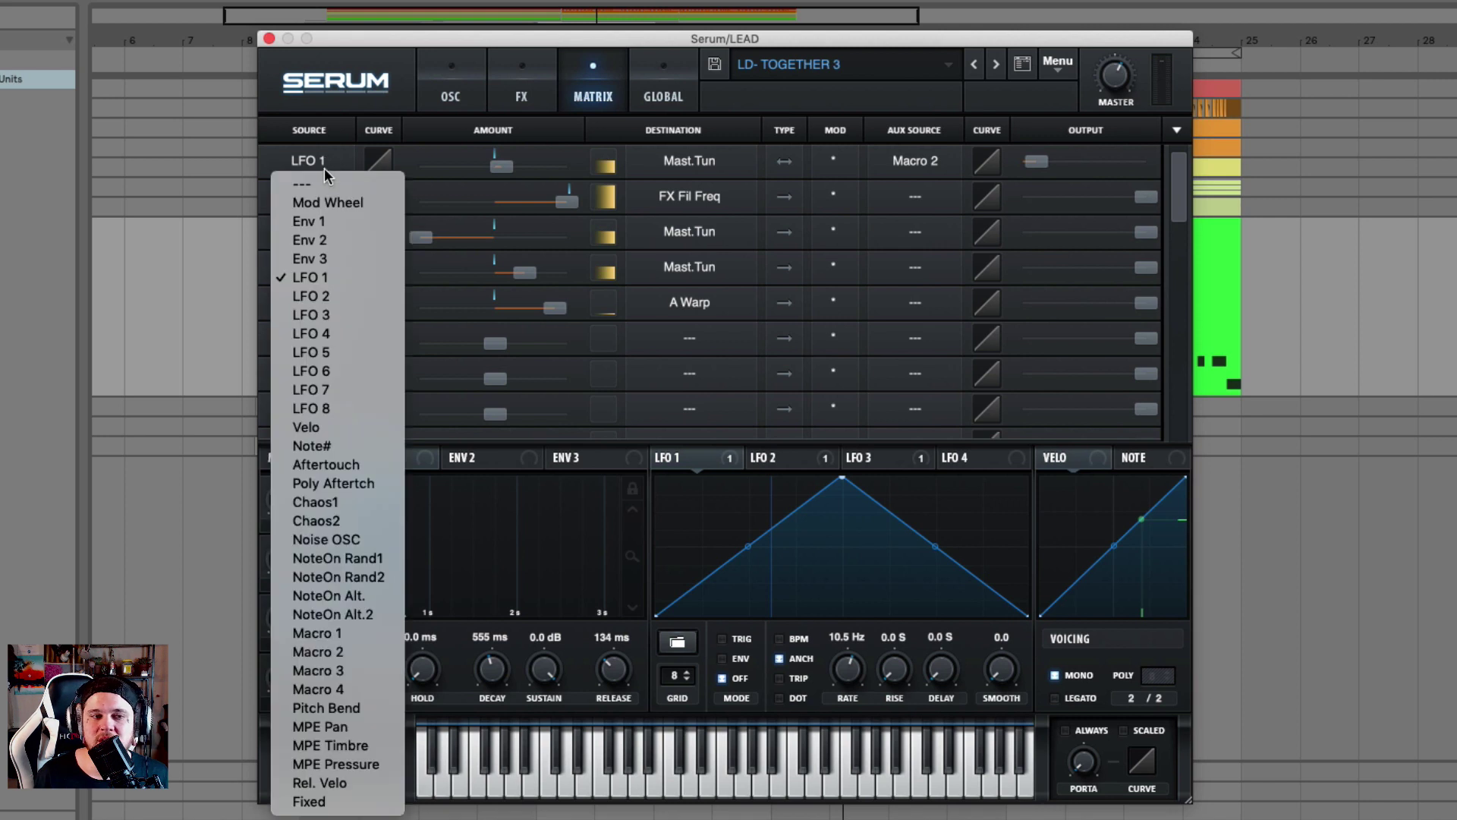
left_click(325, 183)
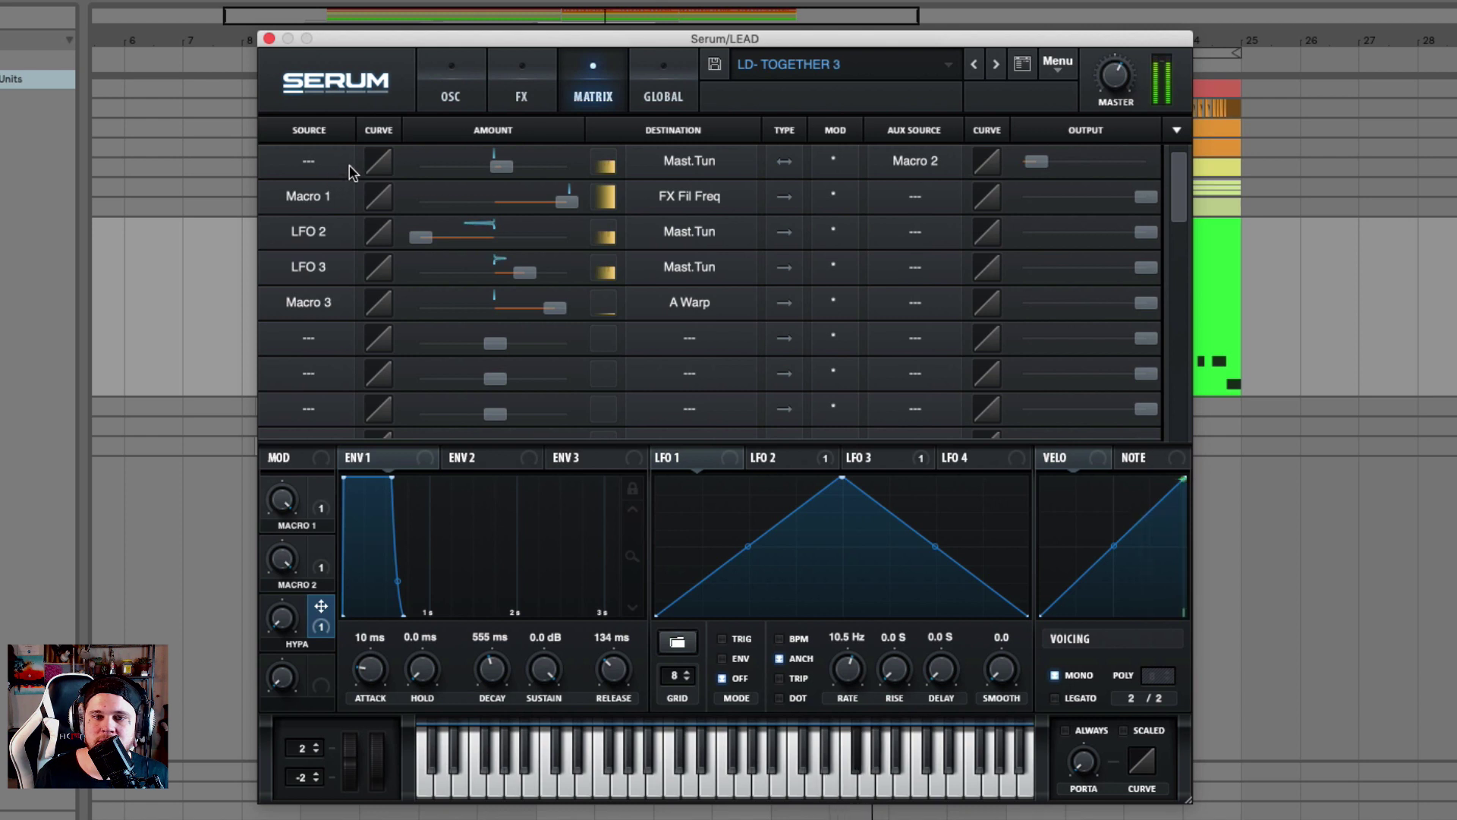
left_click(349, 166)
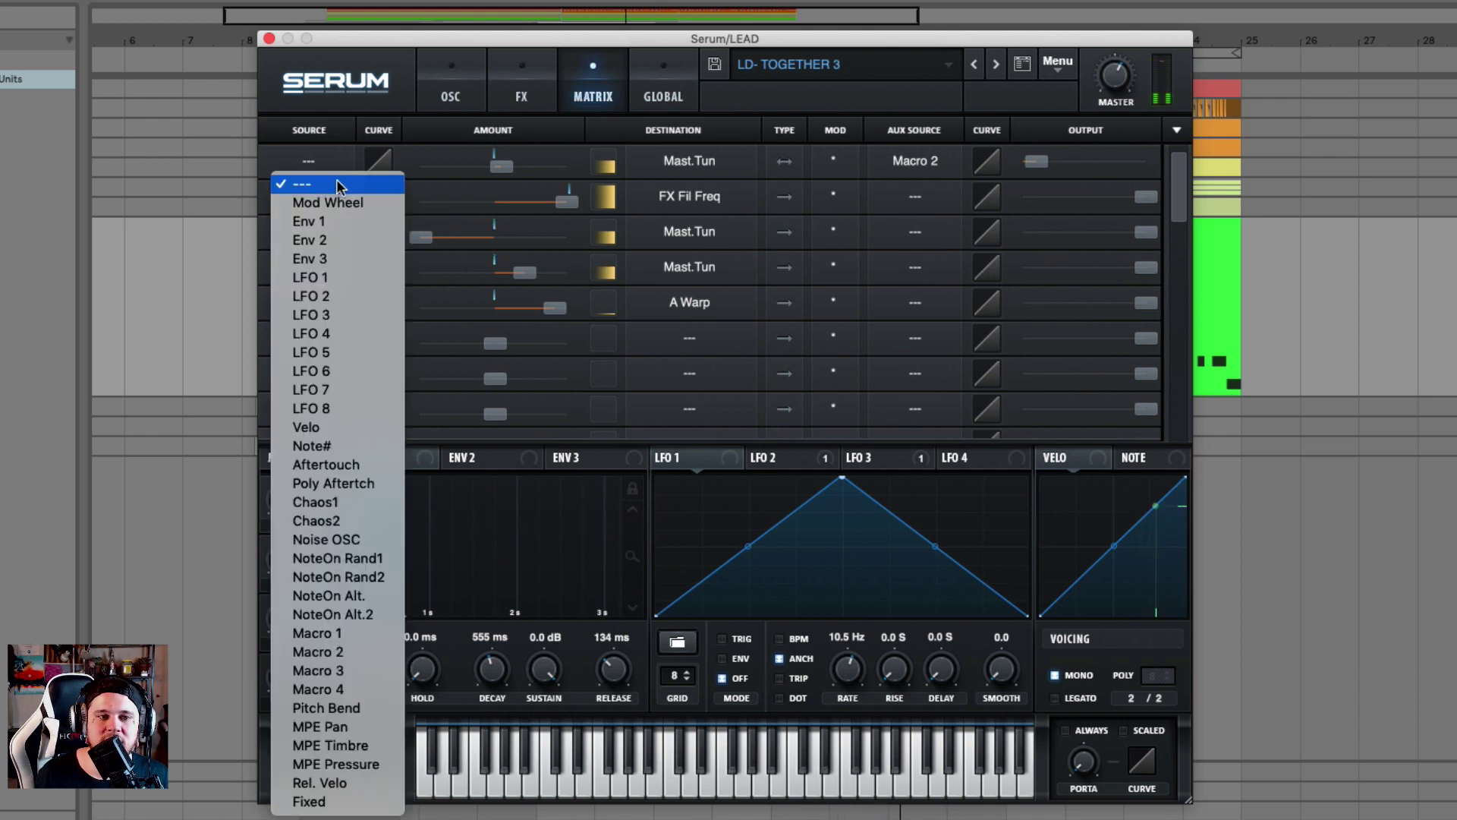
left_click(348, 183)
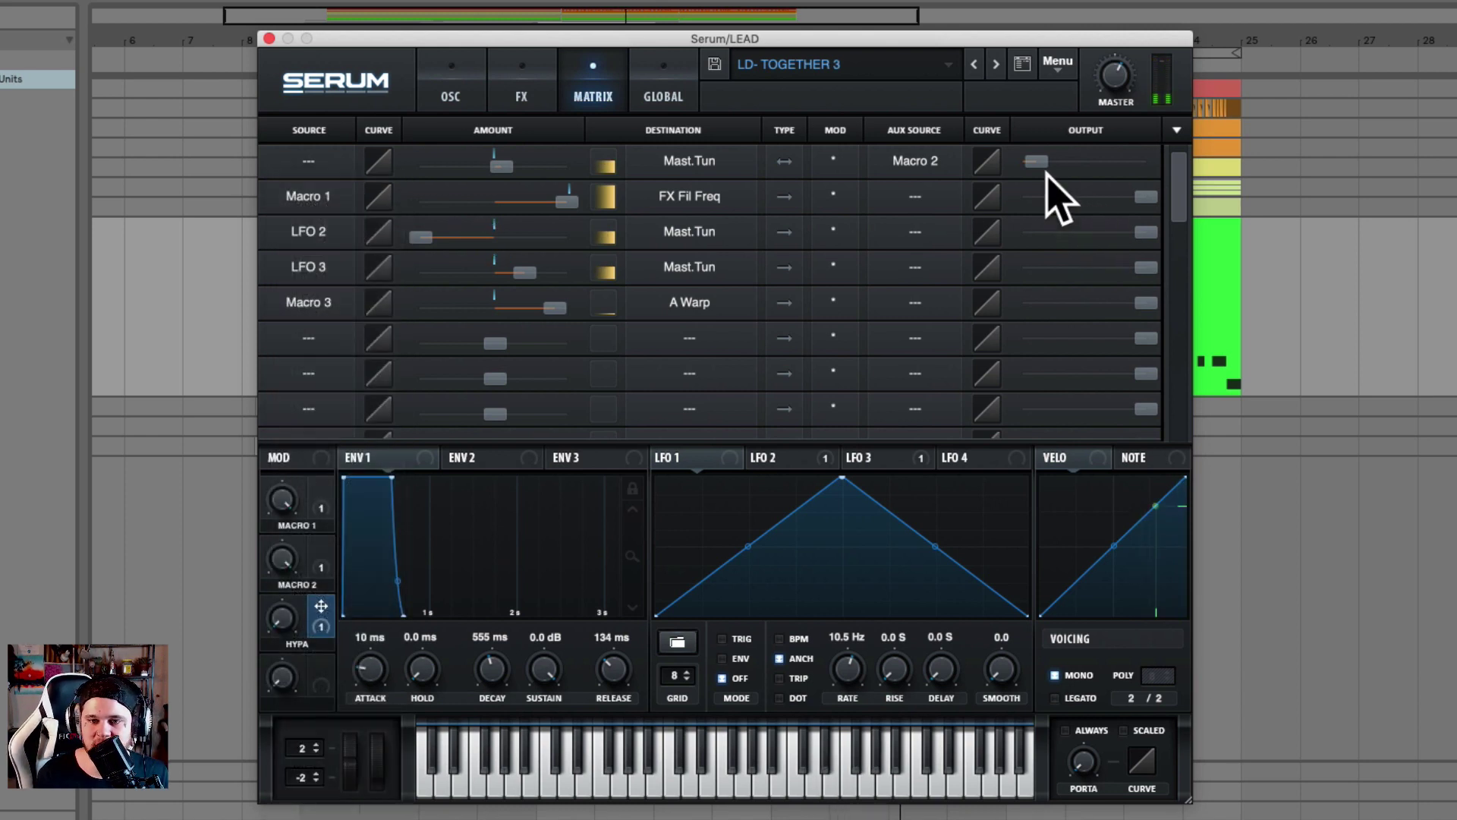
left_click(292, 162)
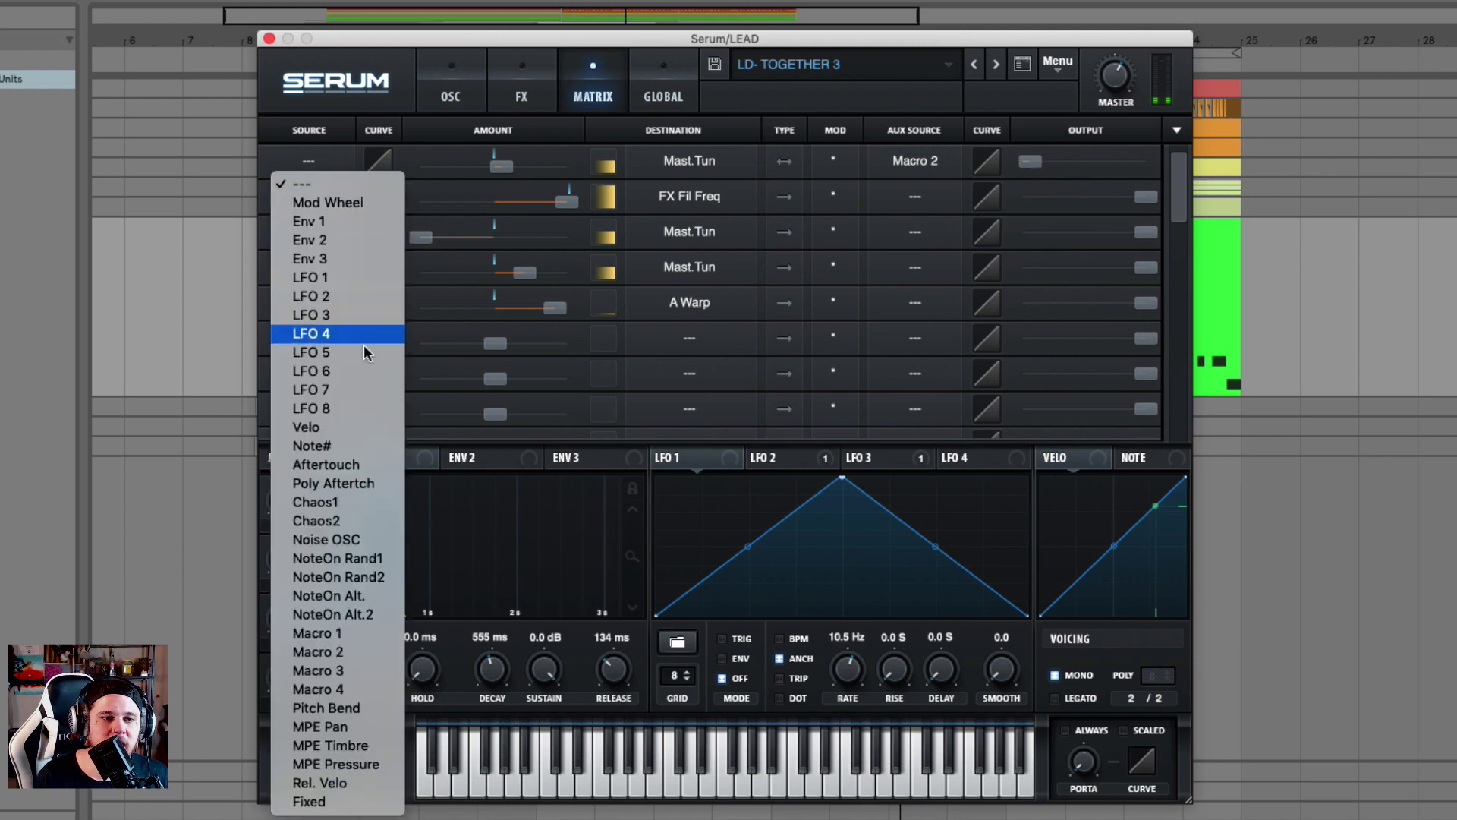
left_click(352, 280)
scroll(911, 193, "down", 1)
scroll(1002, 189, "up", 1)
mouse_move(1038, 160)
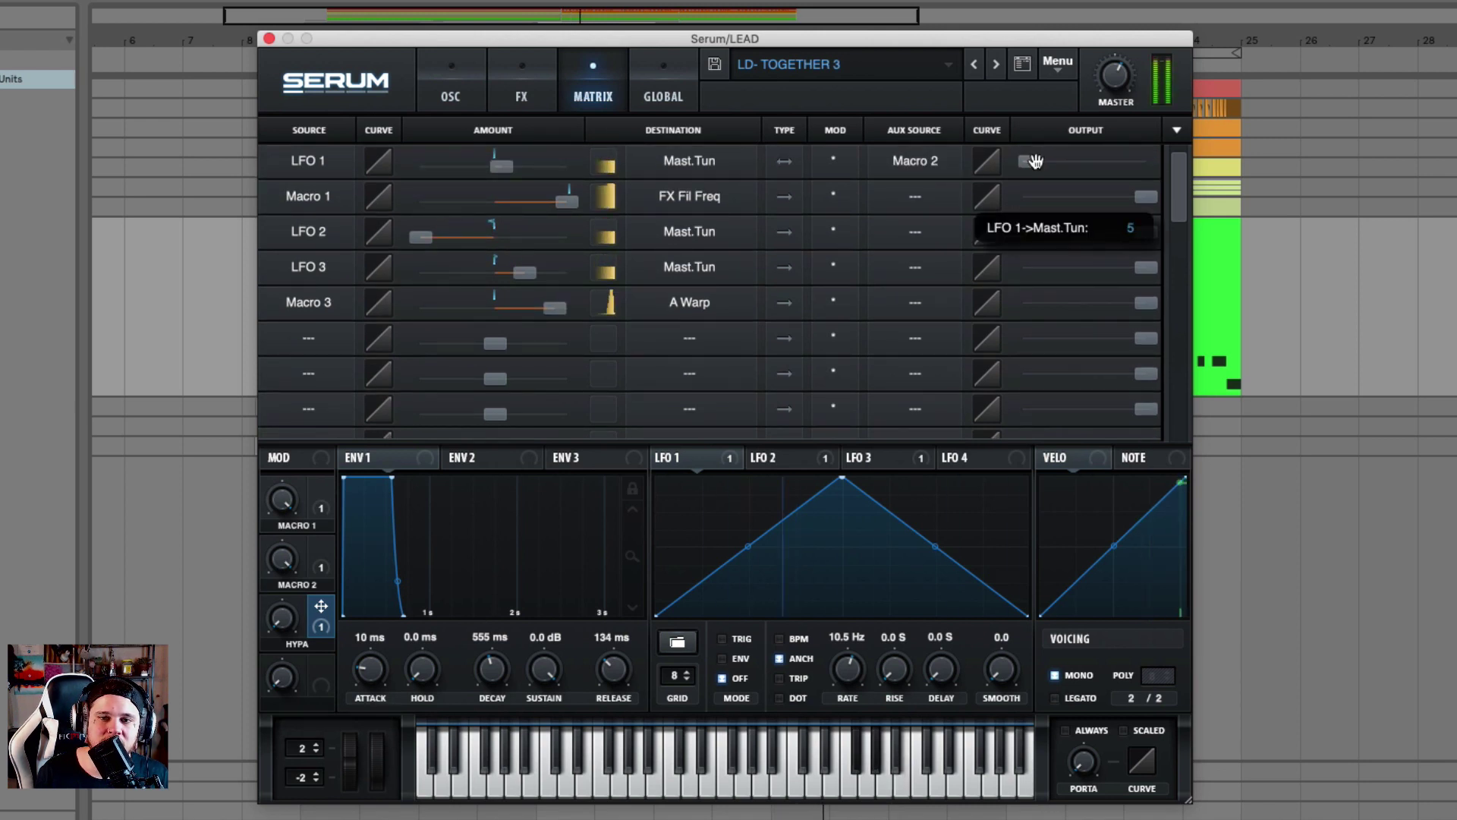
left_click_drag(1038, 160, 1035, 161)
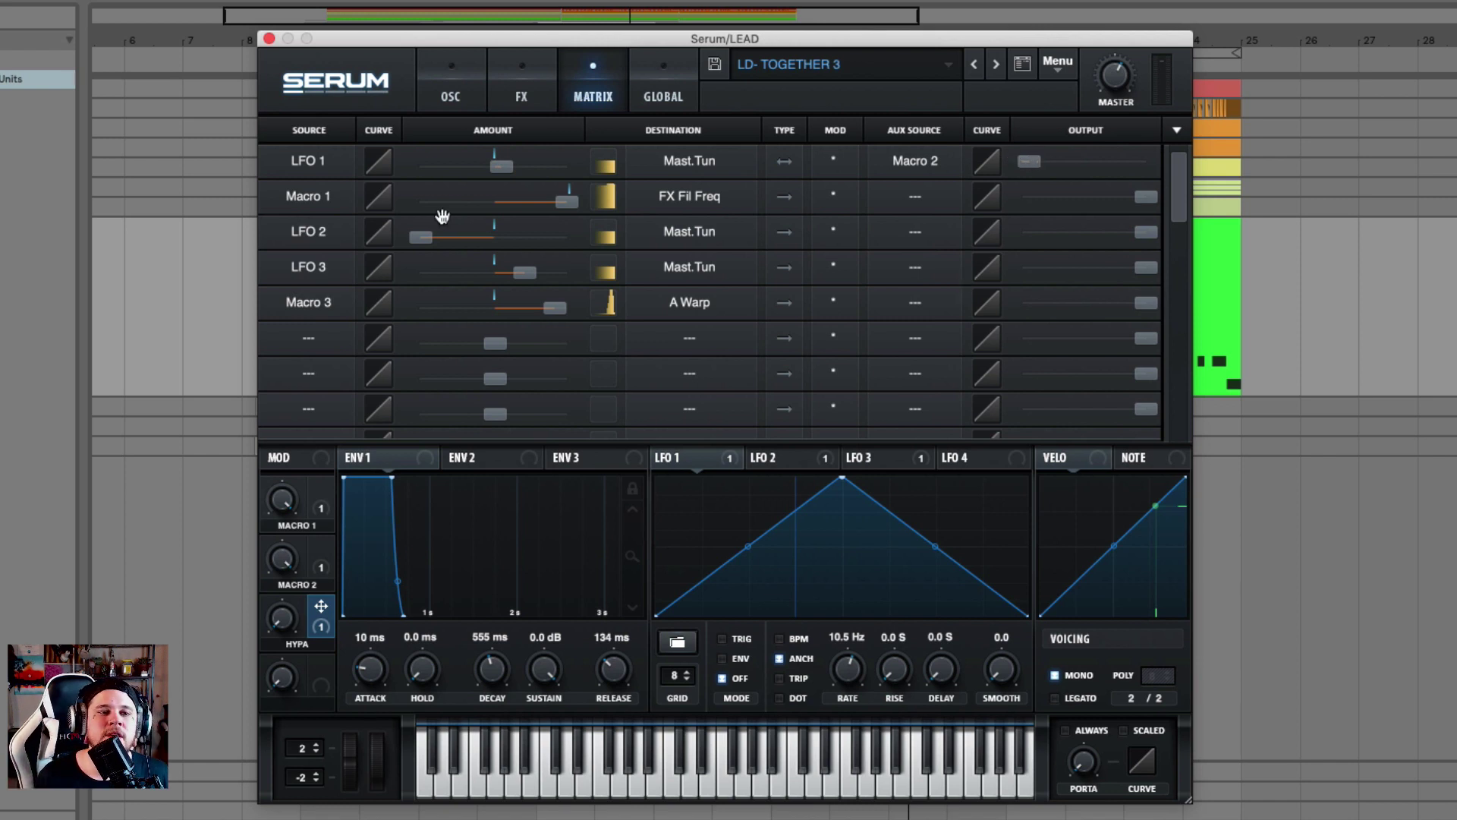
Compare the LFO 2 and LFO 3 curves
left_click(769, 458)
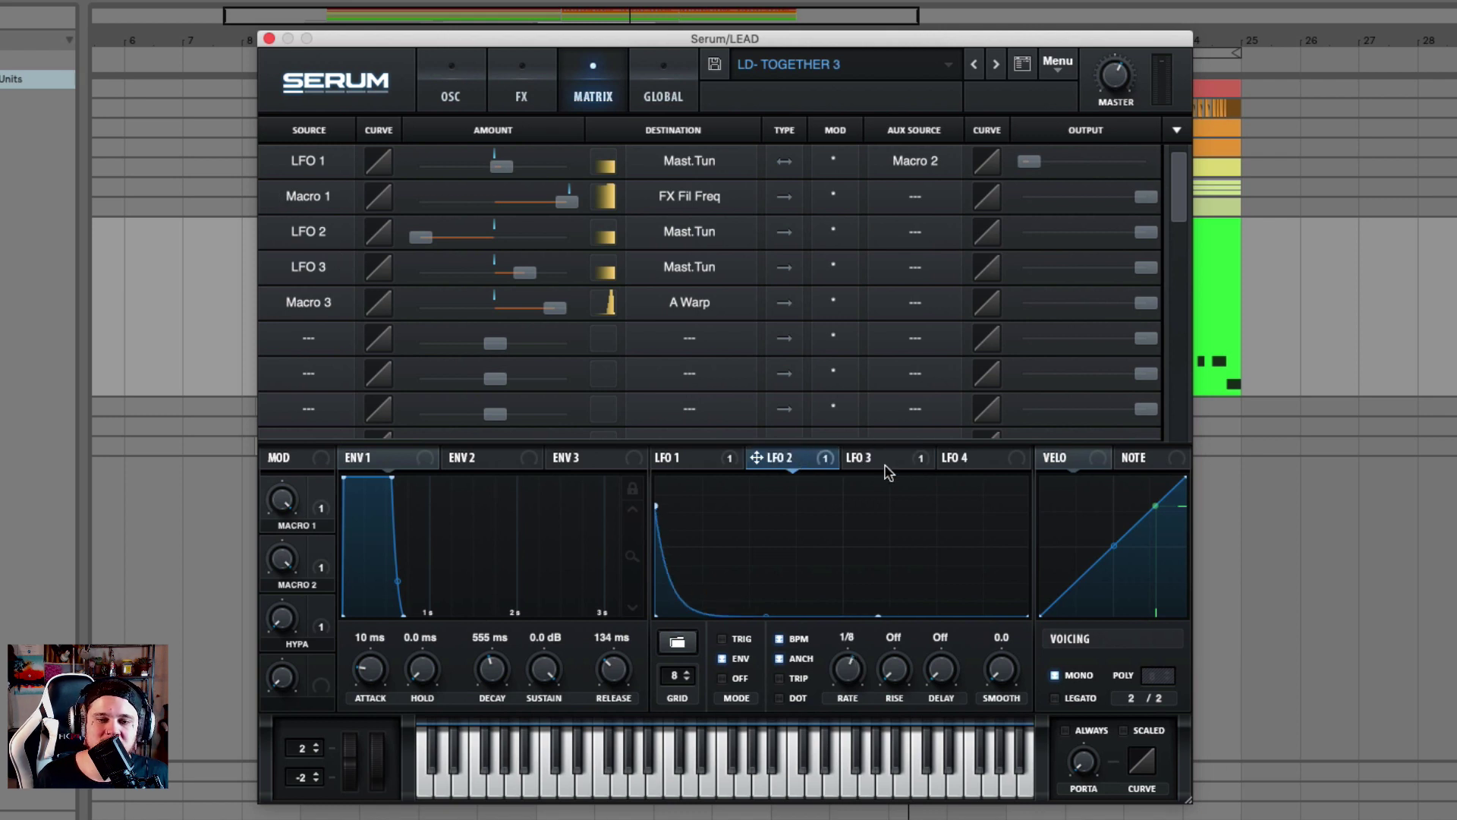
left_click(853, 461)
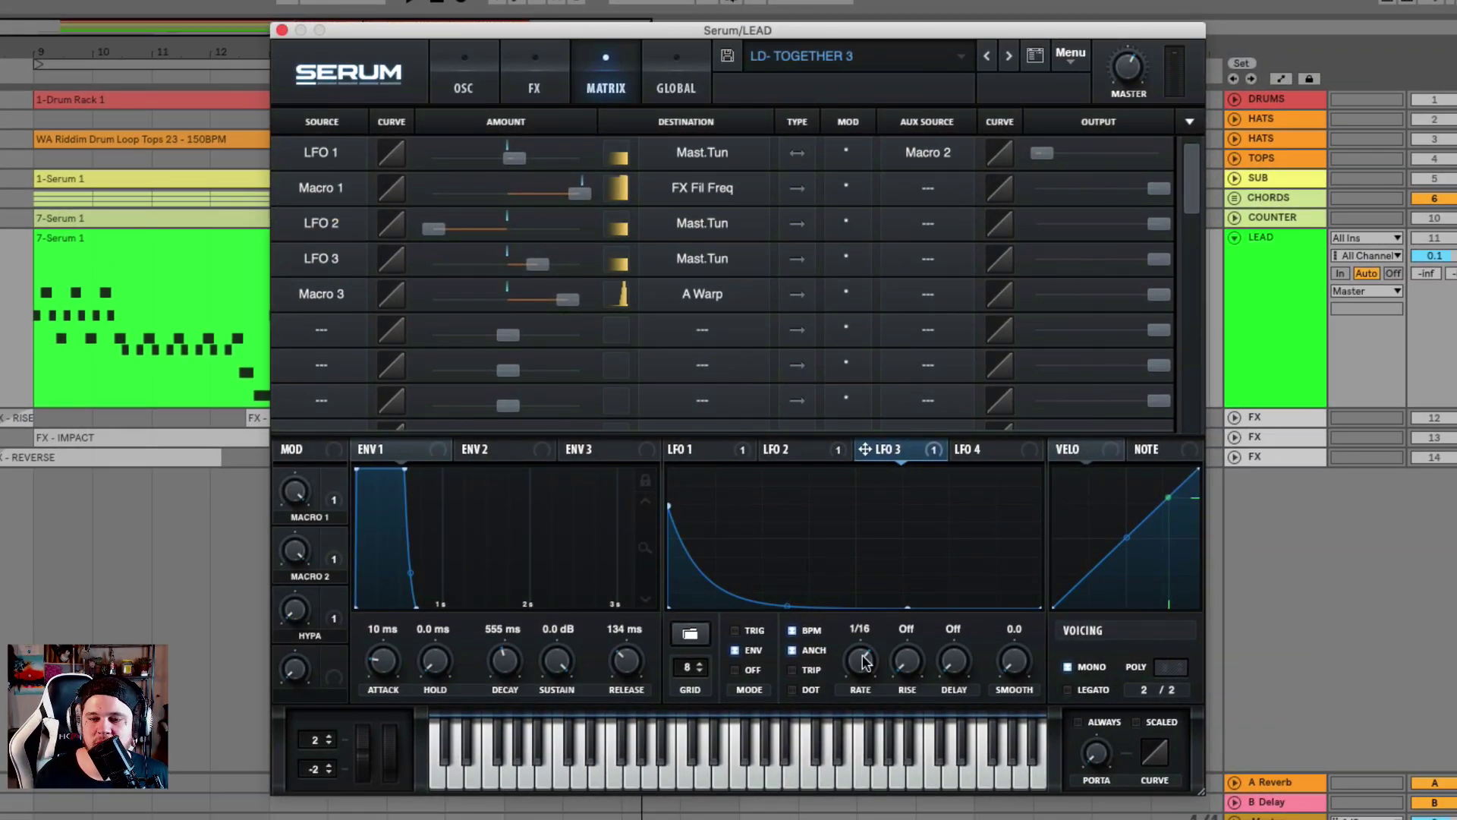
left_click(789, 452)
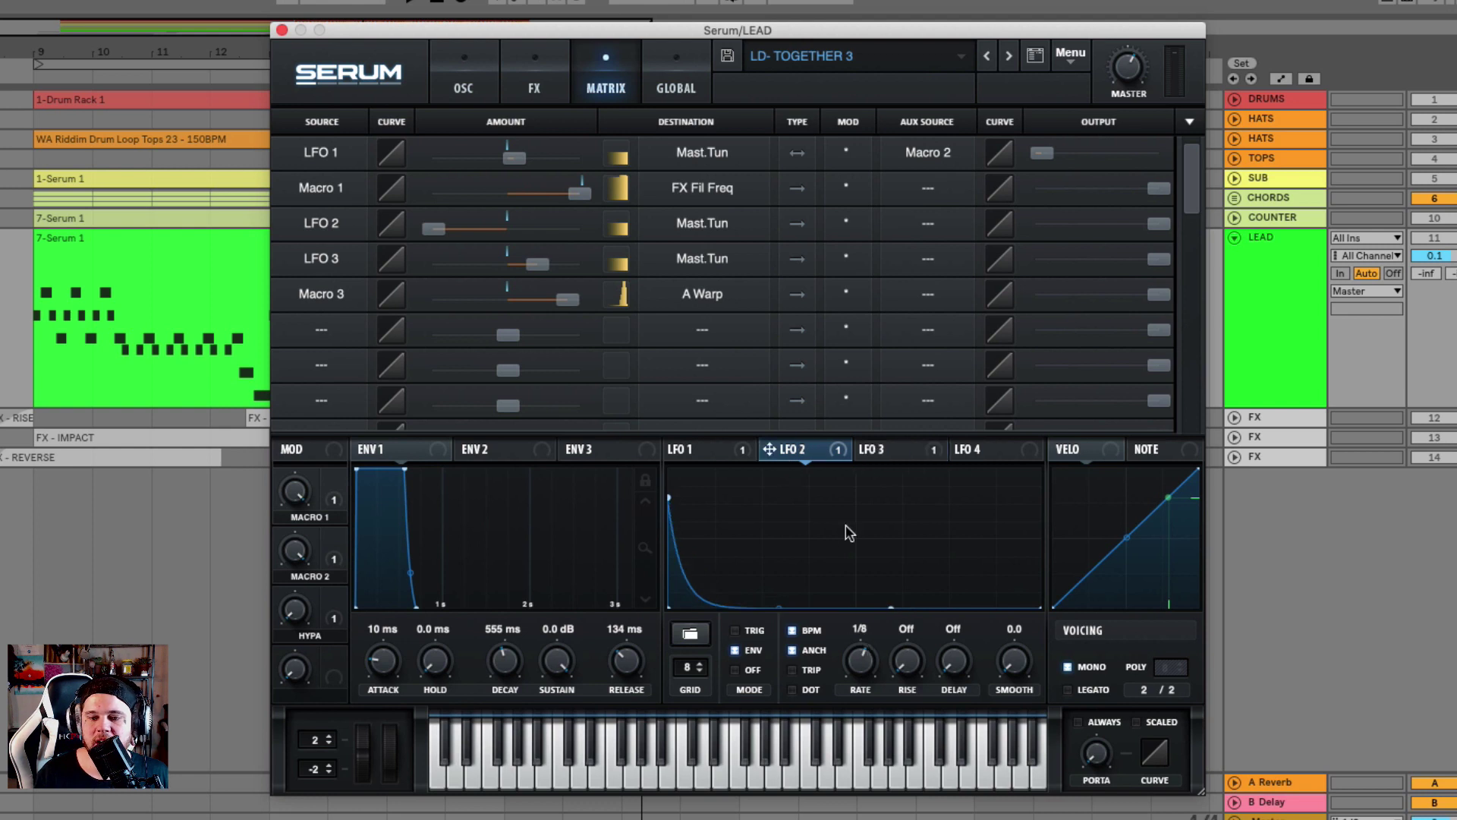
left_click(894, 453)
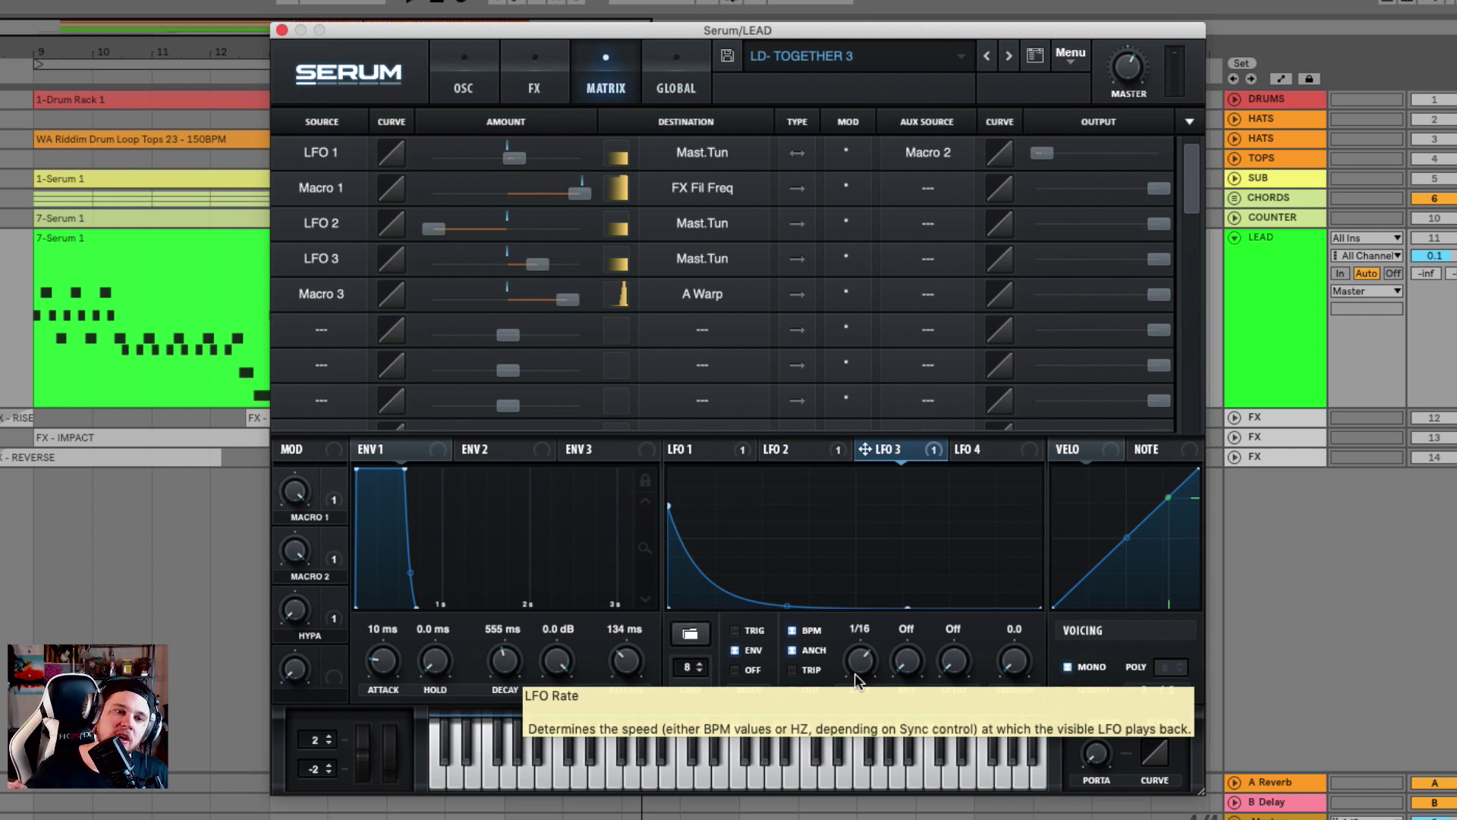
Play the track, then clear LFO 2 and LFO 3 from matrix slots 3 and 4 and replay
left_click(39, 335)
key("space")
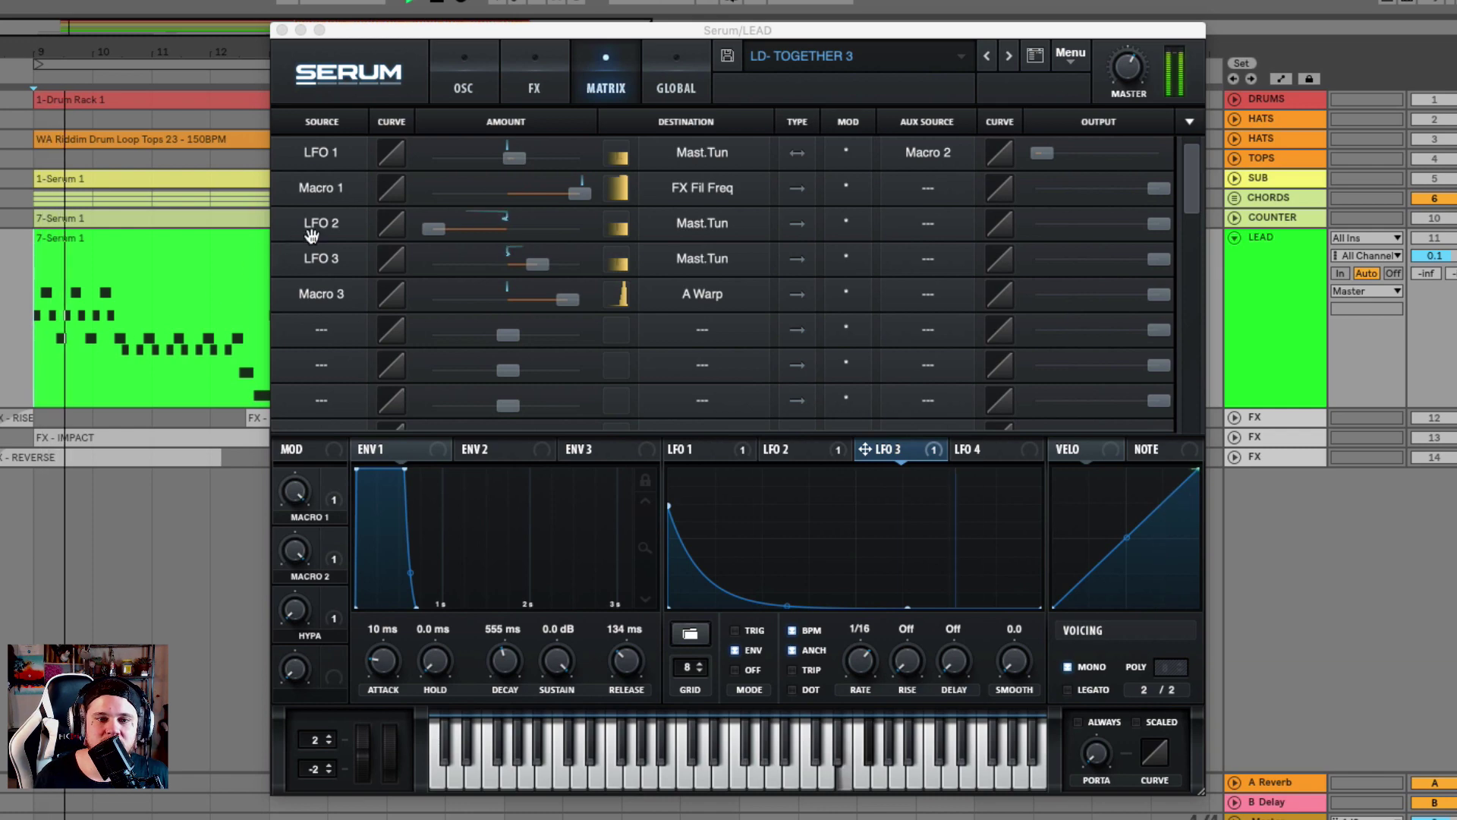
key("space")
left_click(313, 237)
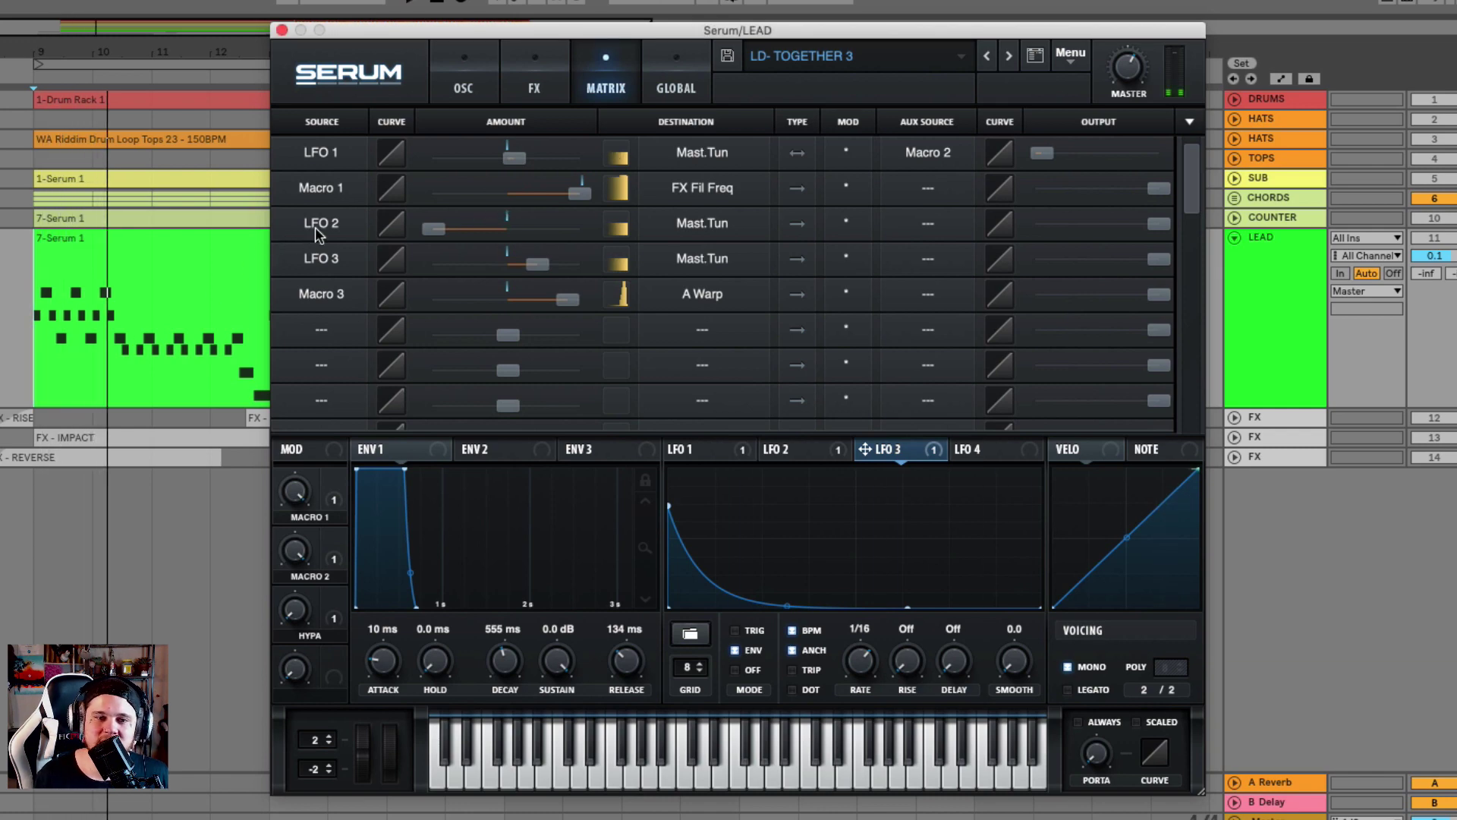
left_click(316, 226)
left_click(321, 242)
left_click(331, 262)
left_click(333, 279)
key("space")
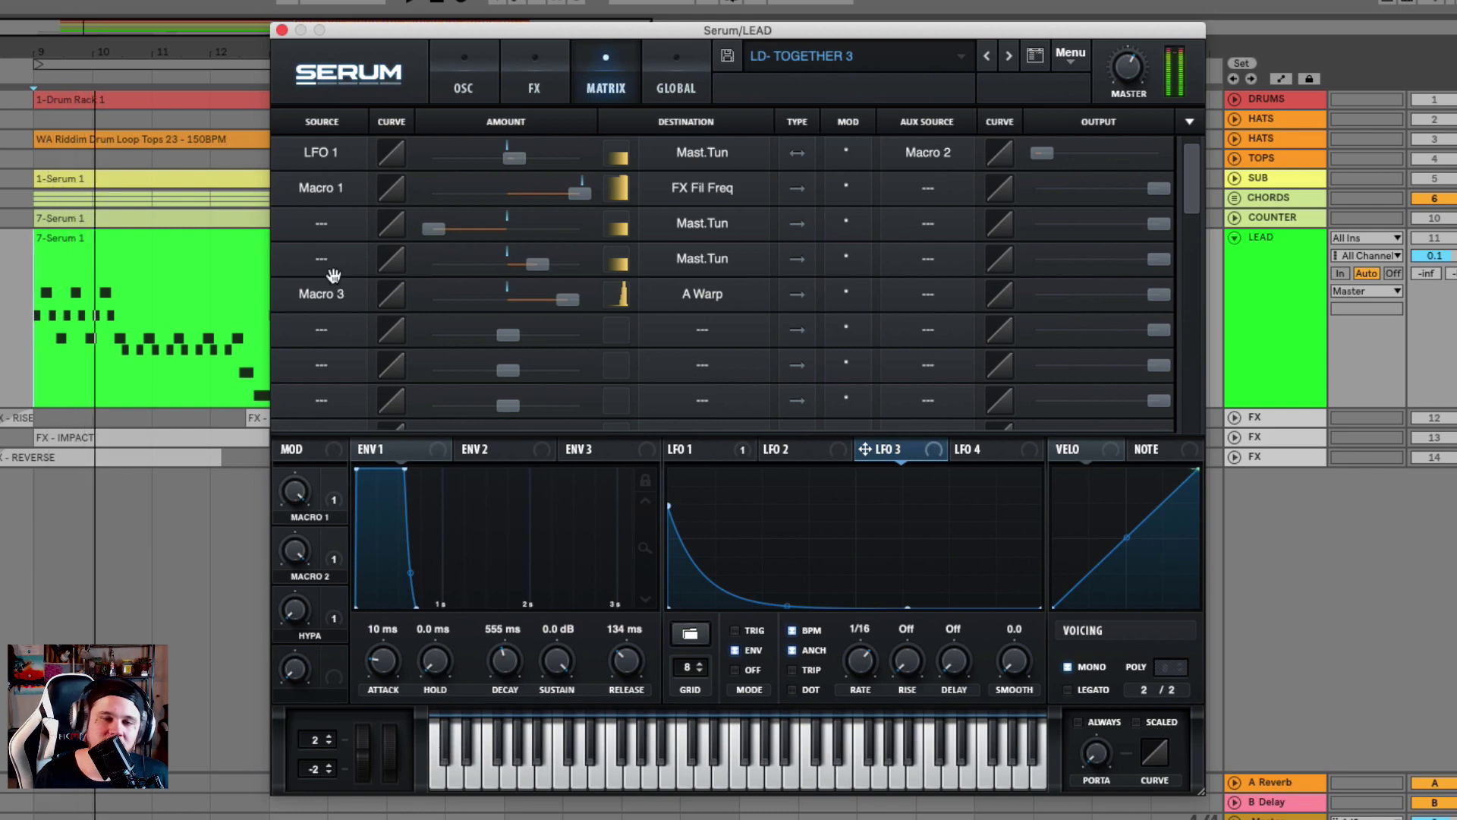
Restore LFO 2 and LFO 3 as the sources of matrix slots 3 and 4
left_click(322, 226)
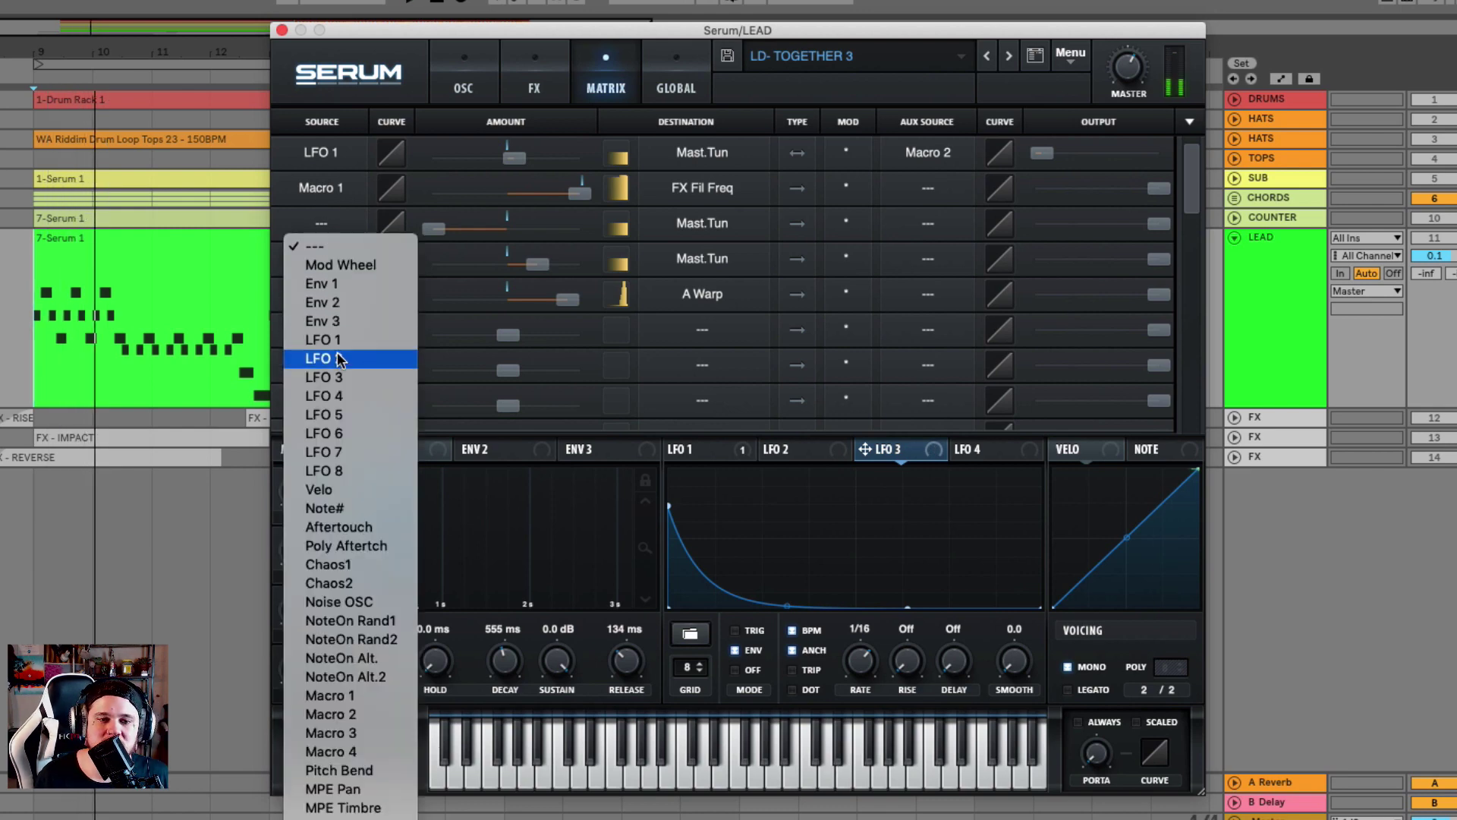
left_click(340, 358)
left_click(331, 261)
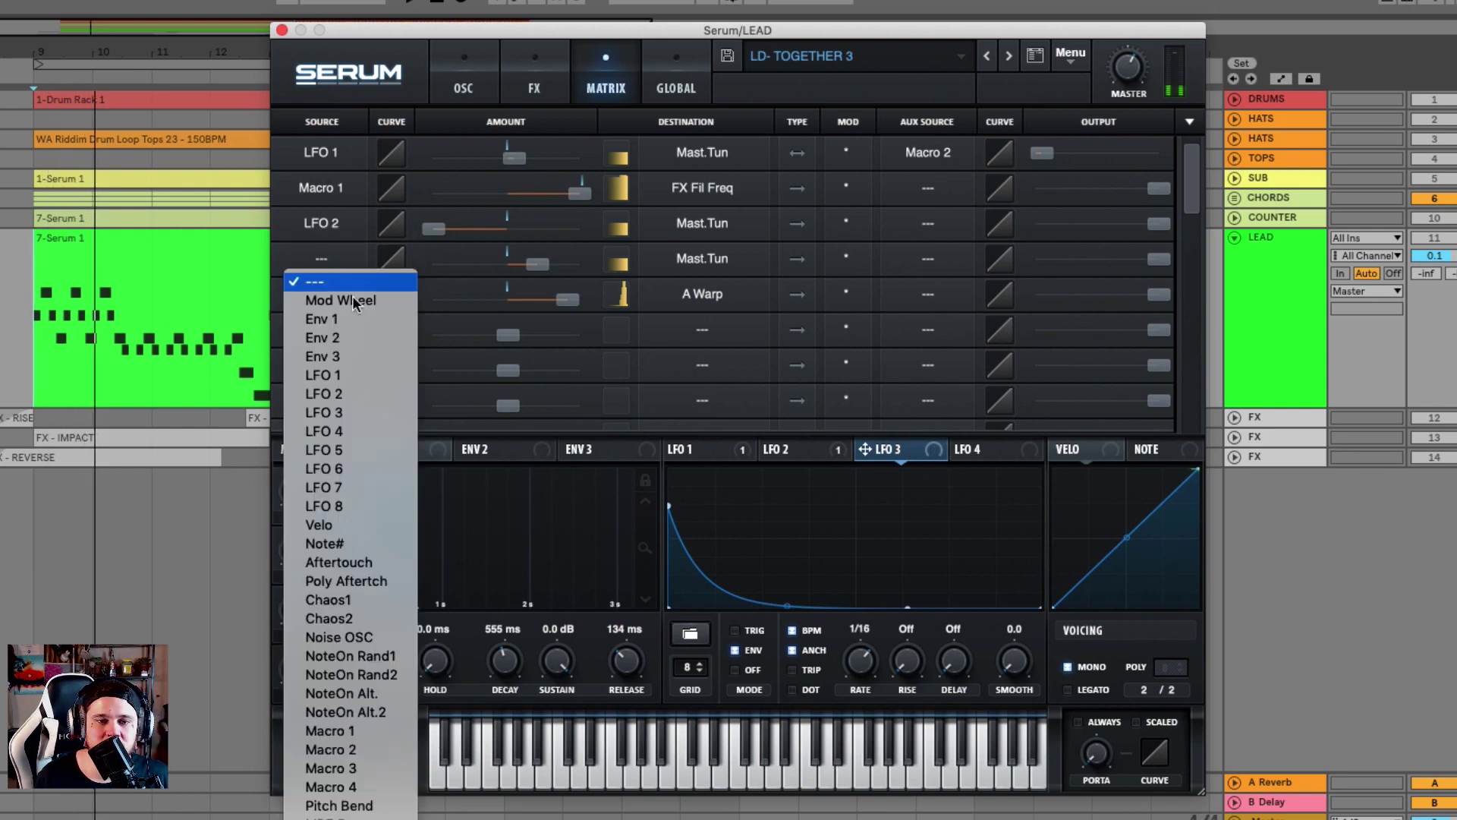
left_click(363, 411)
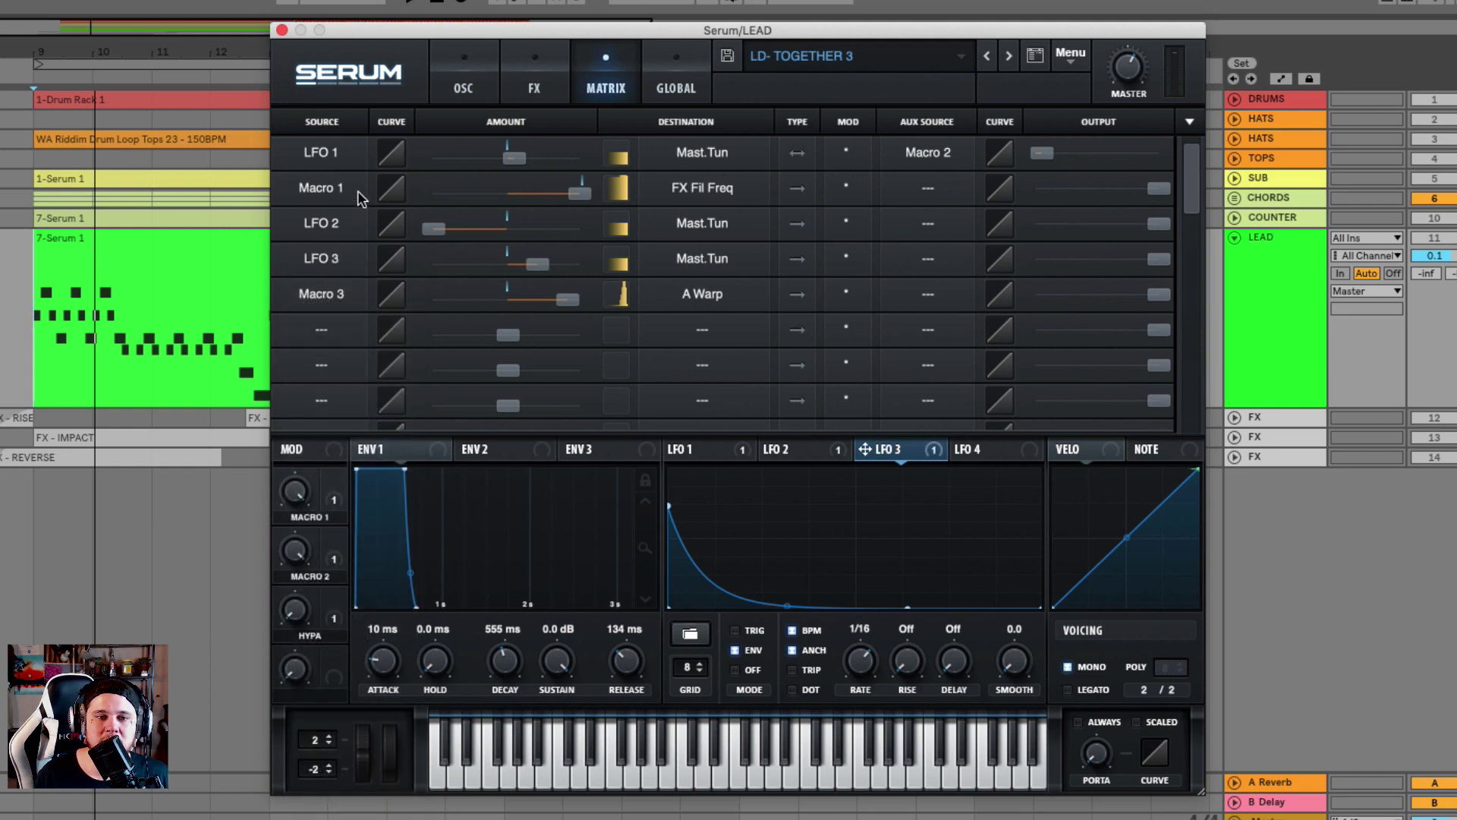
scroll(343, 326, "down", 1)
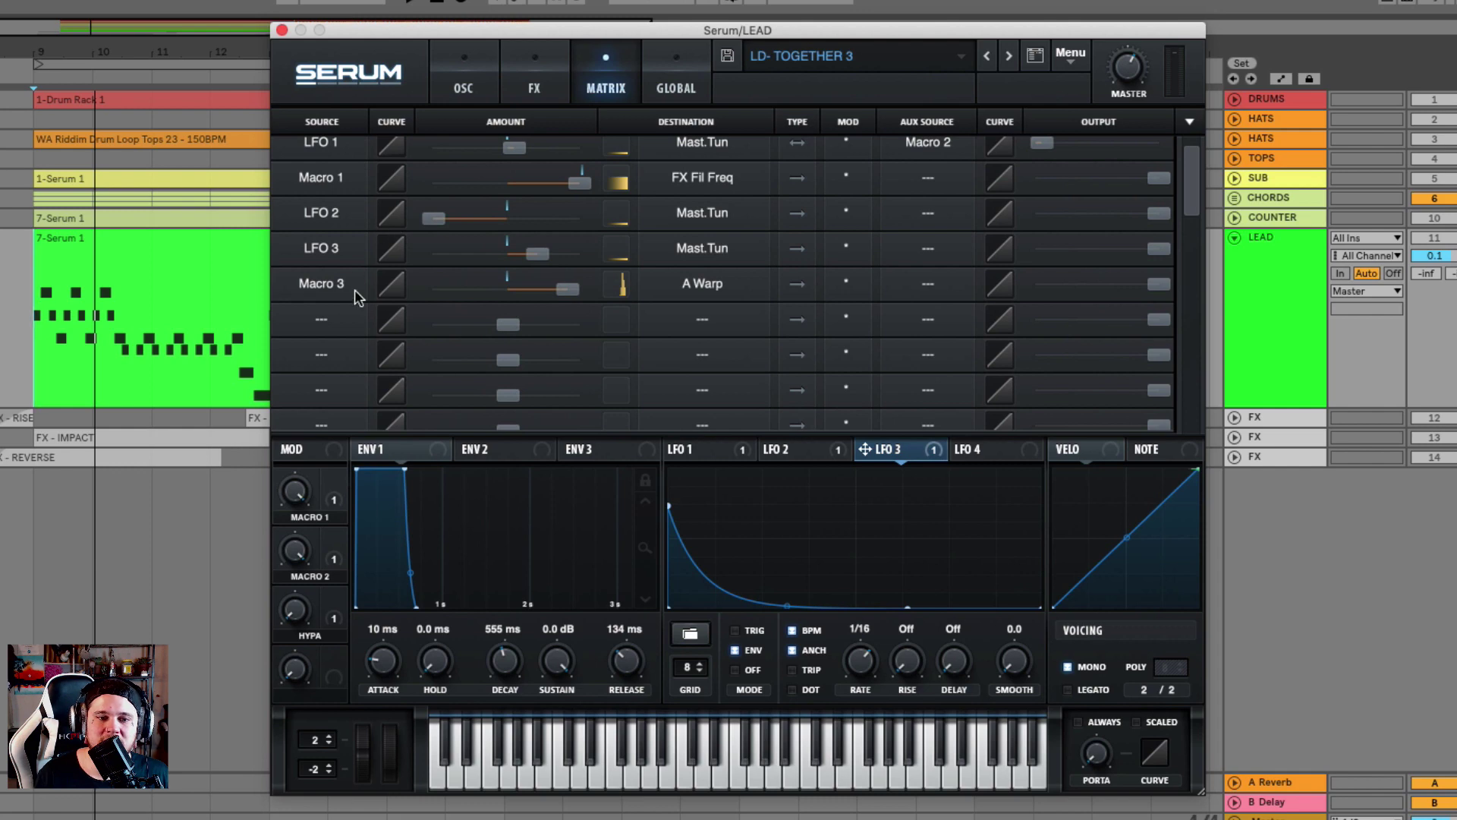
Show the FX page and inspect the filter cutoff's modulation menu without changes
left_click(464, 61)
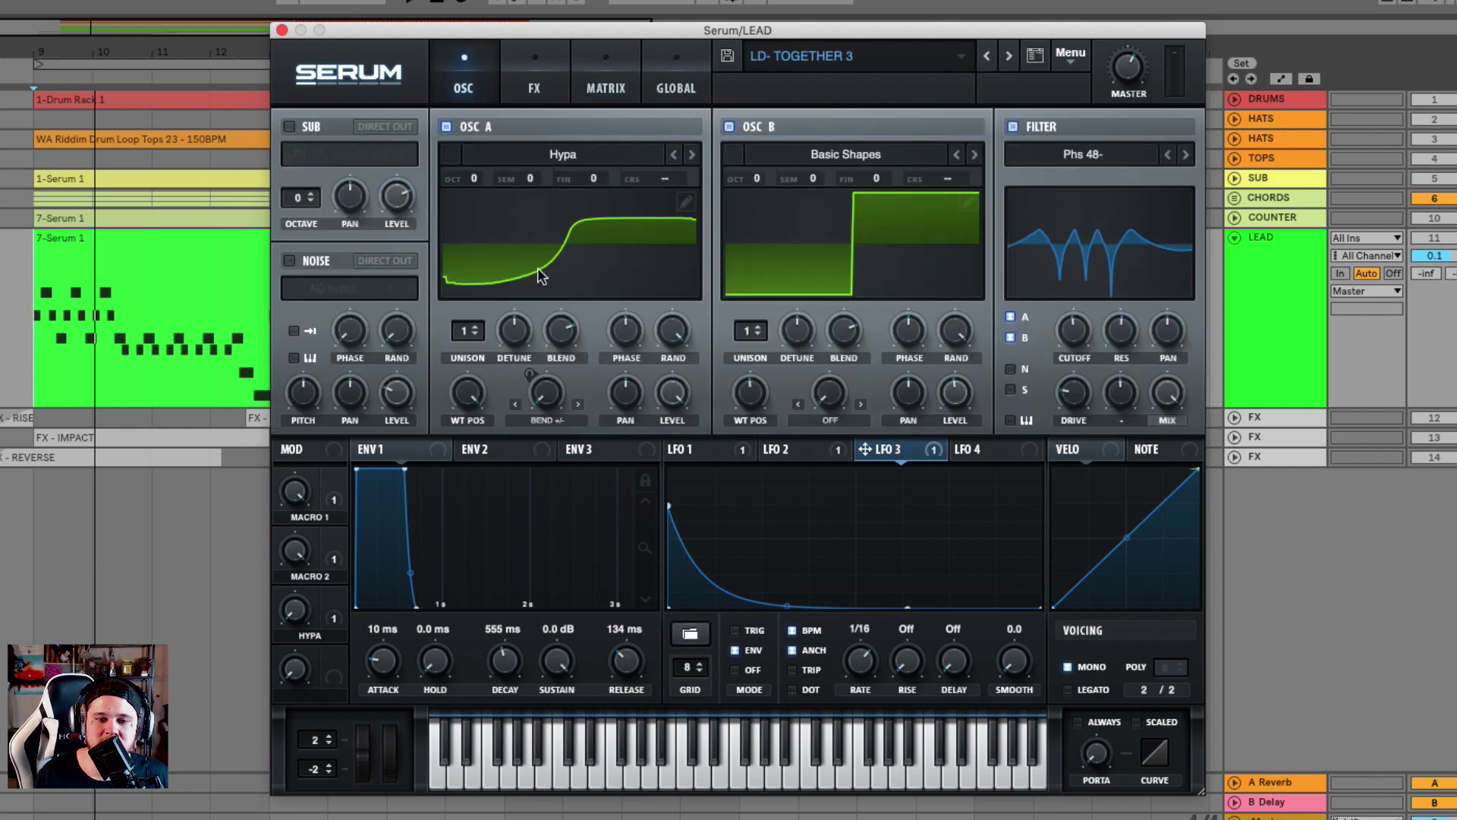
left_click(589, 60)
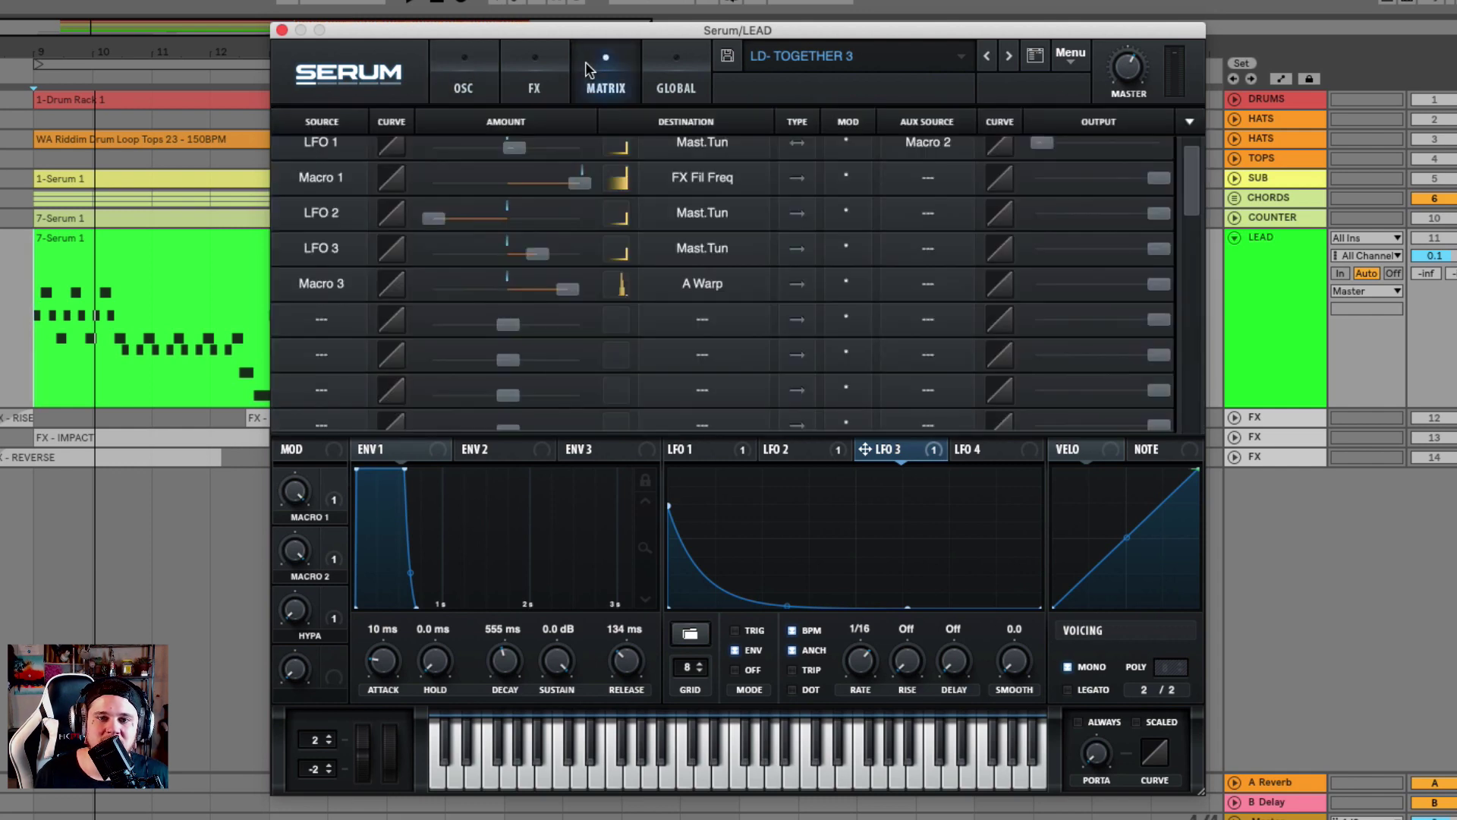
left_click(536, 91)
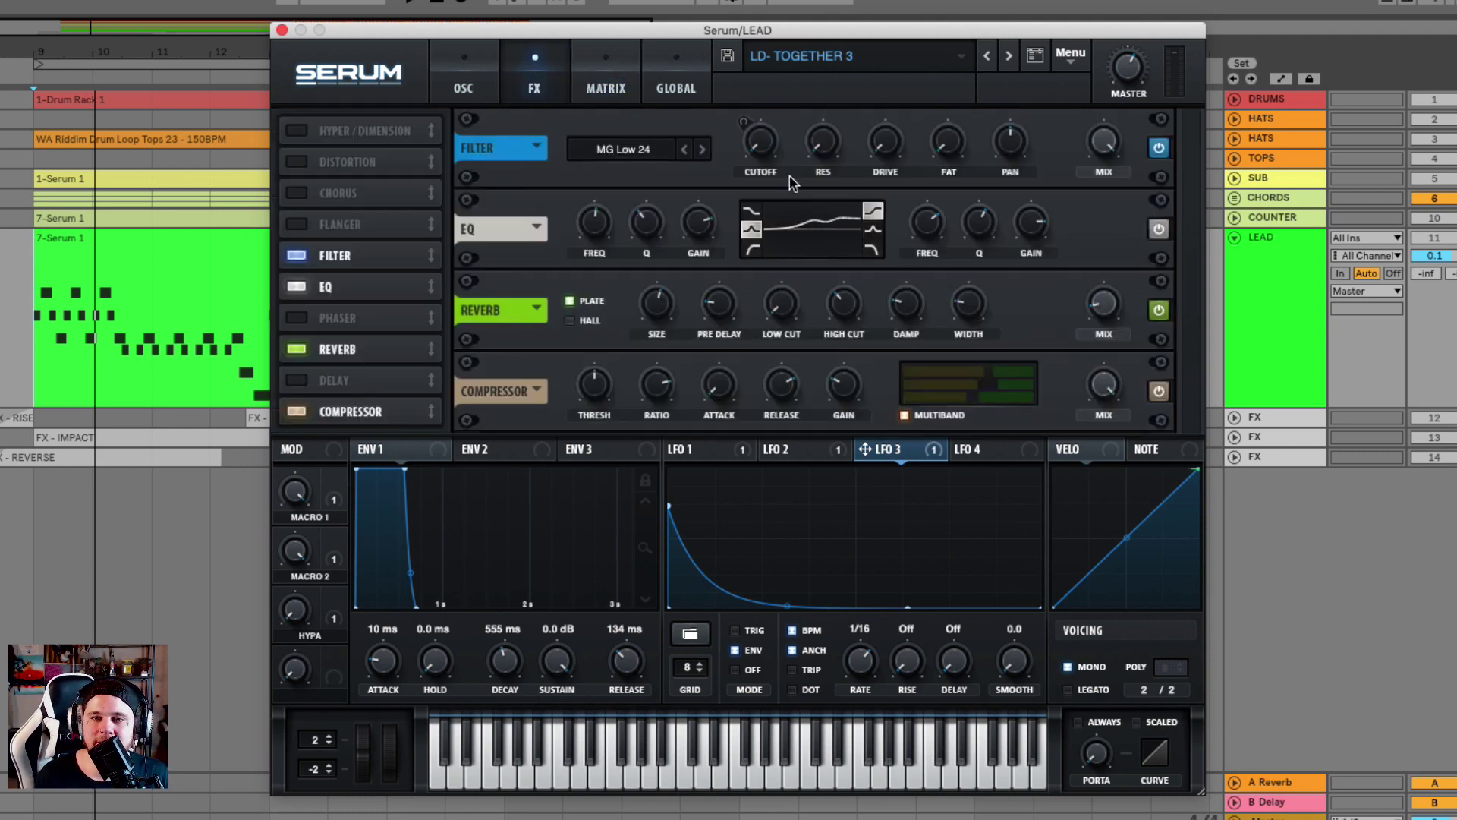
right_click(766, 144)
left_click(764, 154)
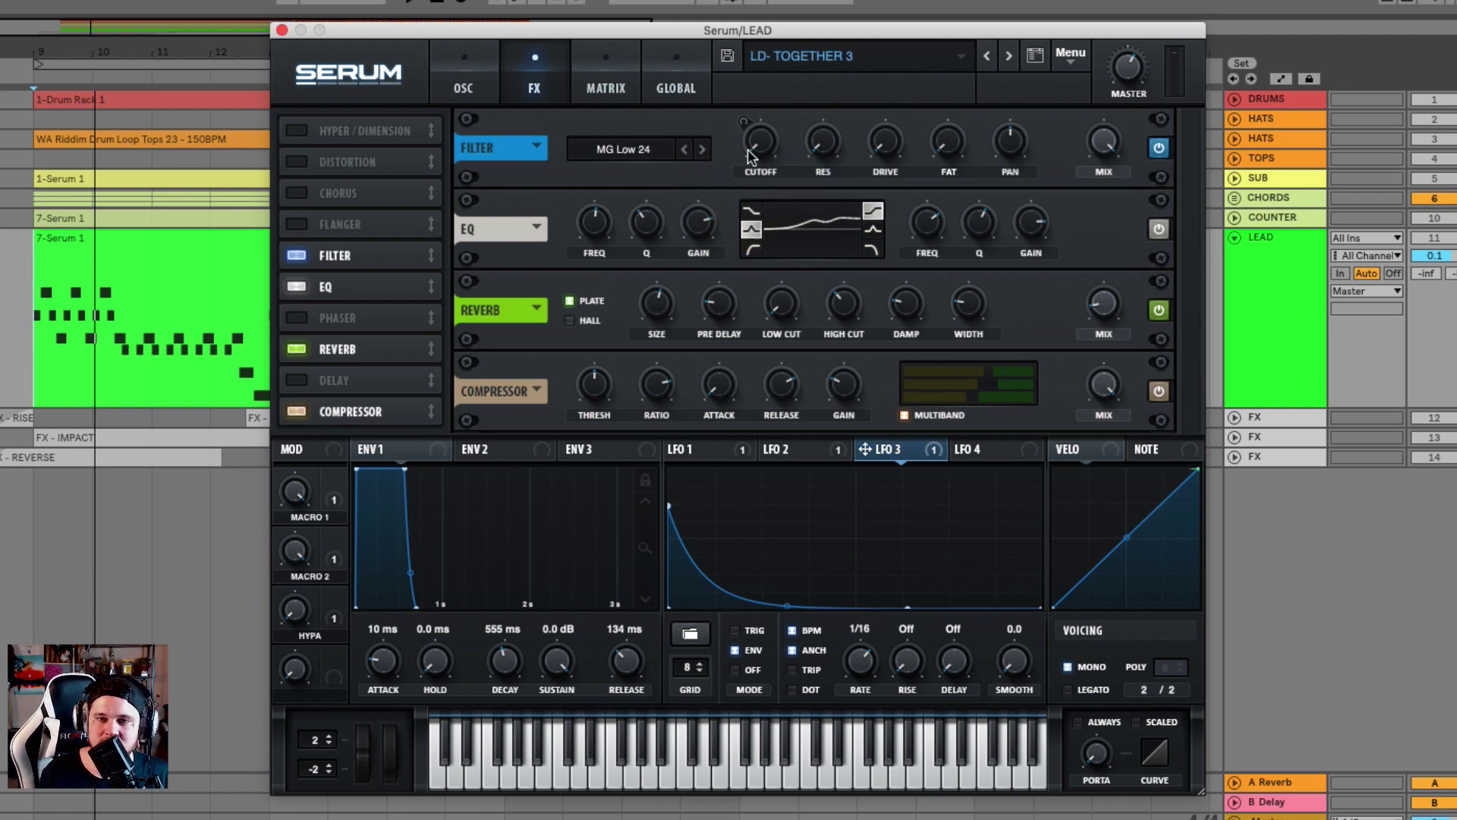
Nudge the multiband compressor's high band level up slightly
mouse_move(757, 183)
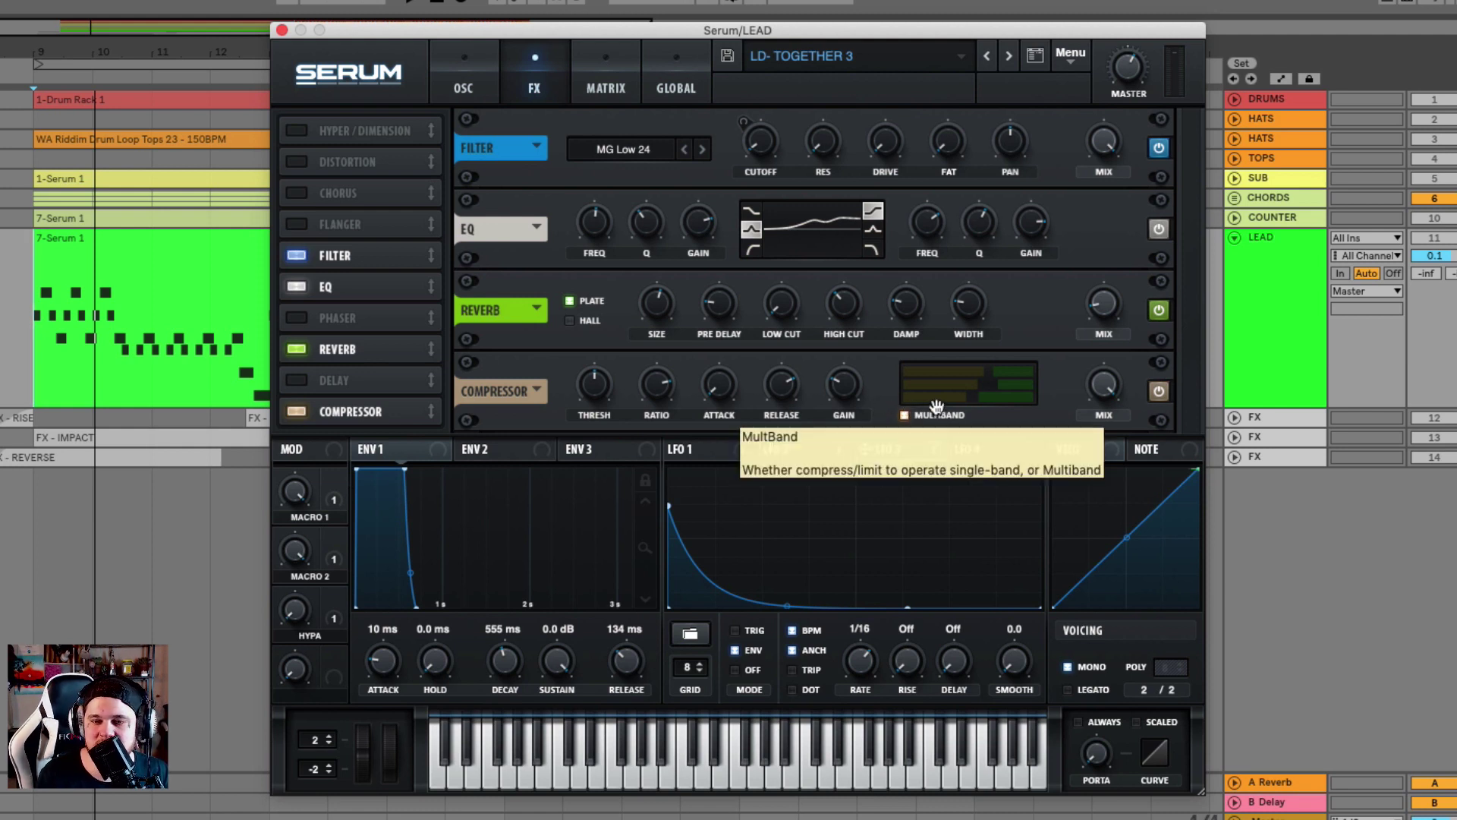
mouse_move(647, 391)
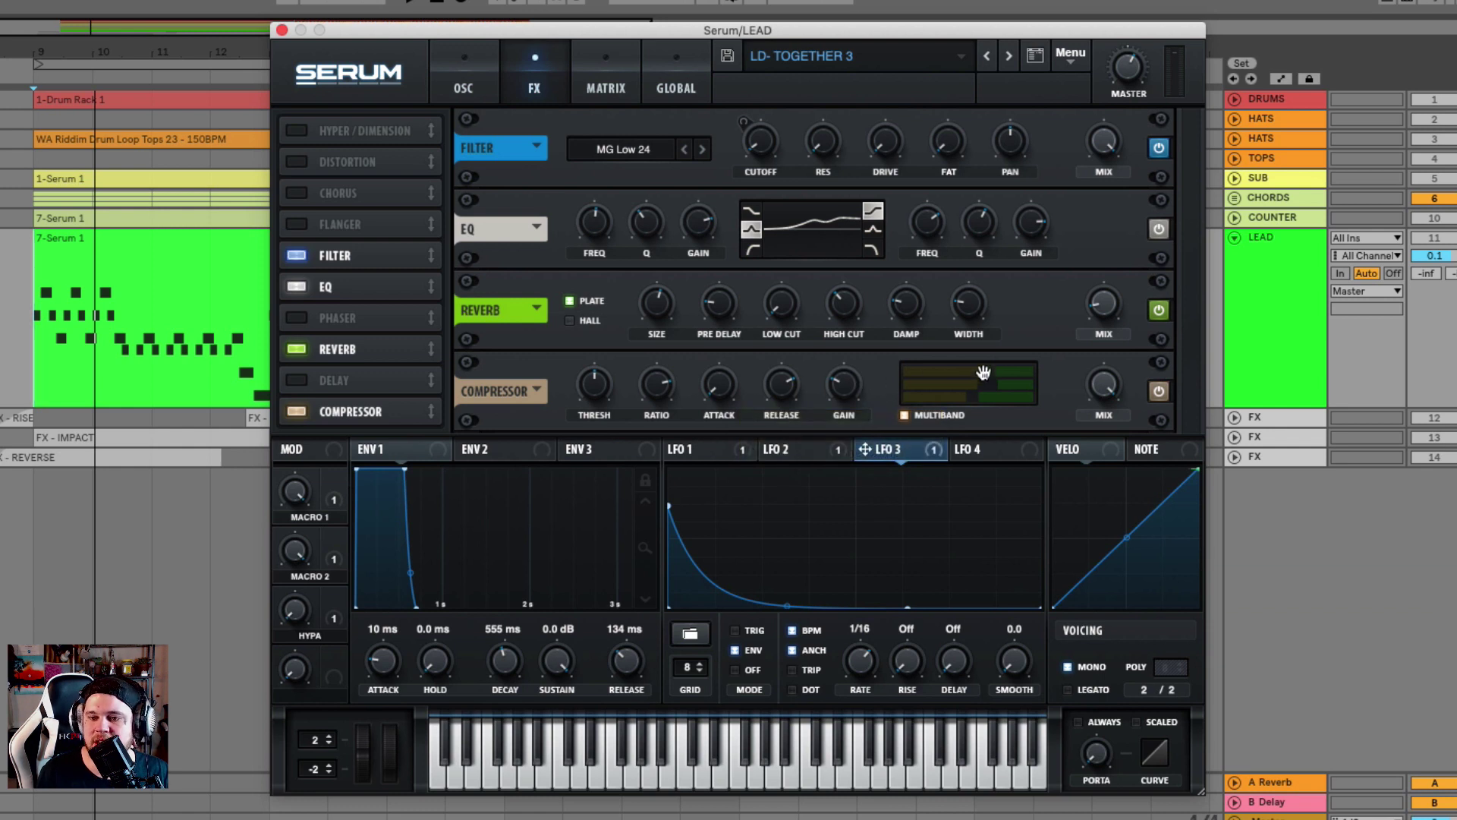
mouse_move(998, 369)
left_click_drag(993, 369, 998, 369)
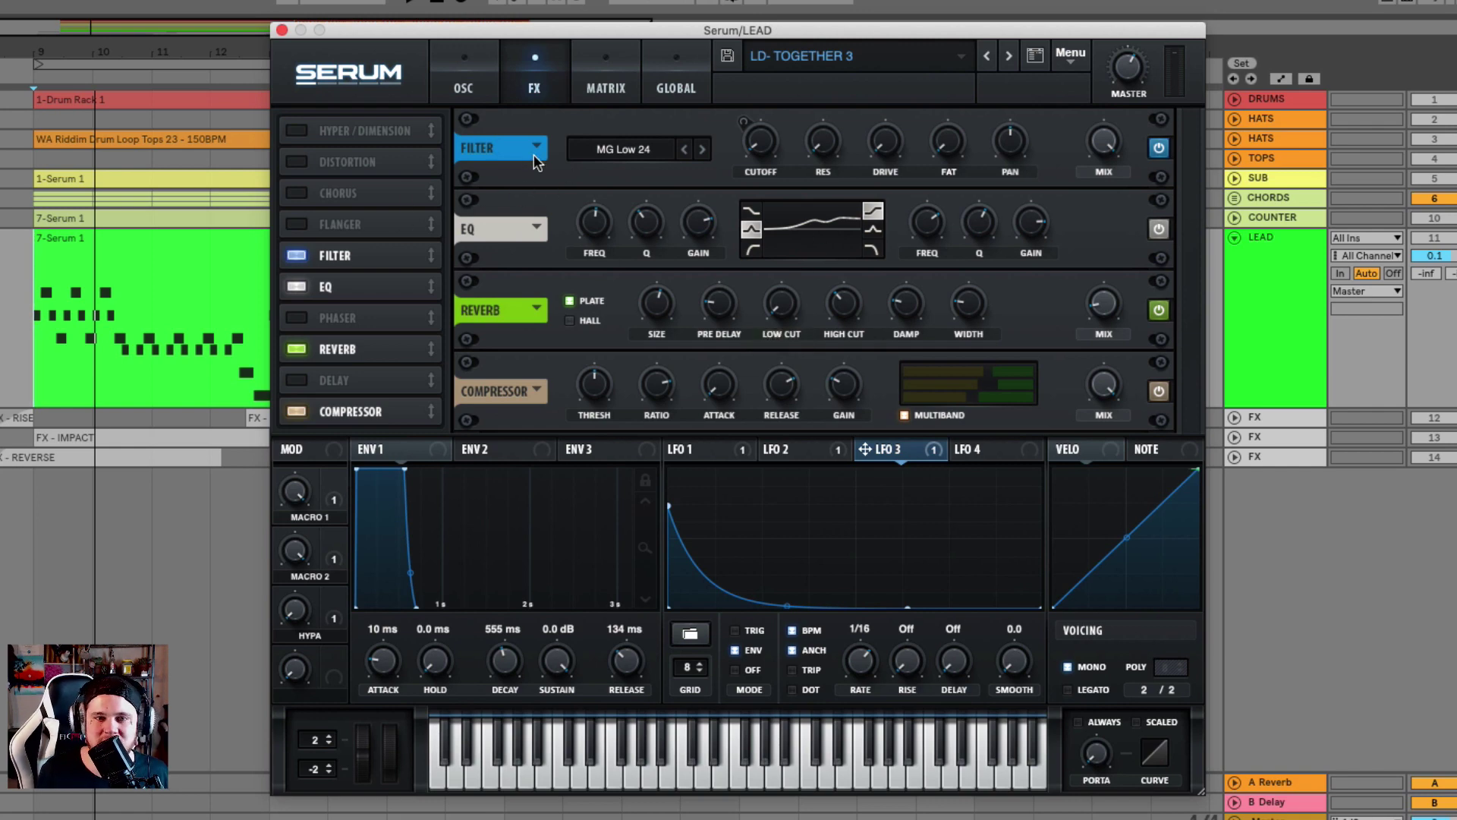
Cycle through the OSC, FX and MATRIX pages, ending on OSC with Hypa and Basic Shapes
left_click(486, 94)
left_click(538, 79)
left_click(590, 73)
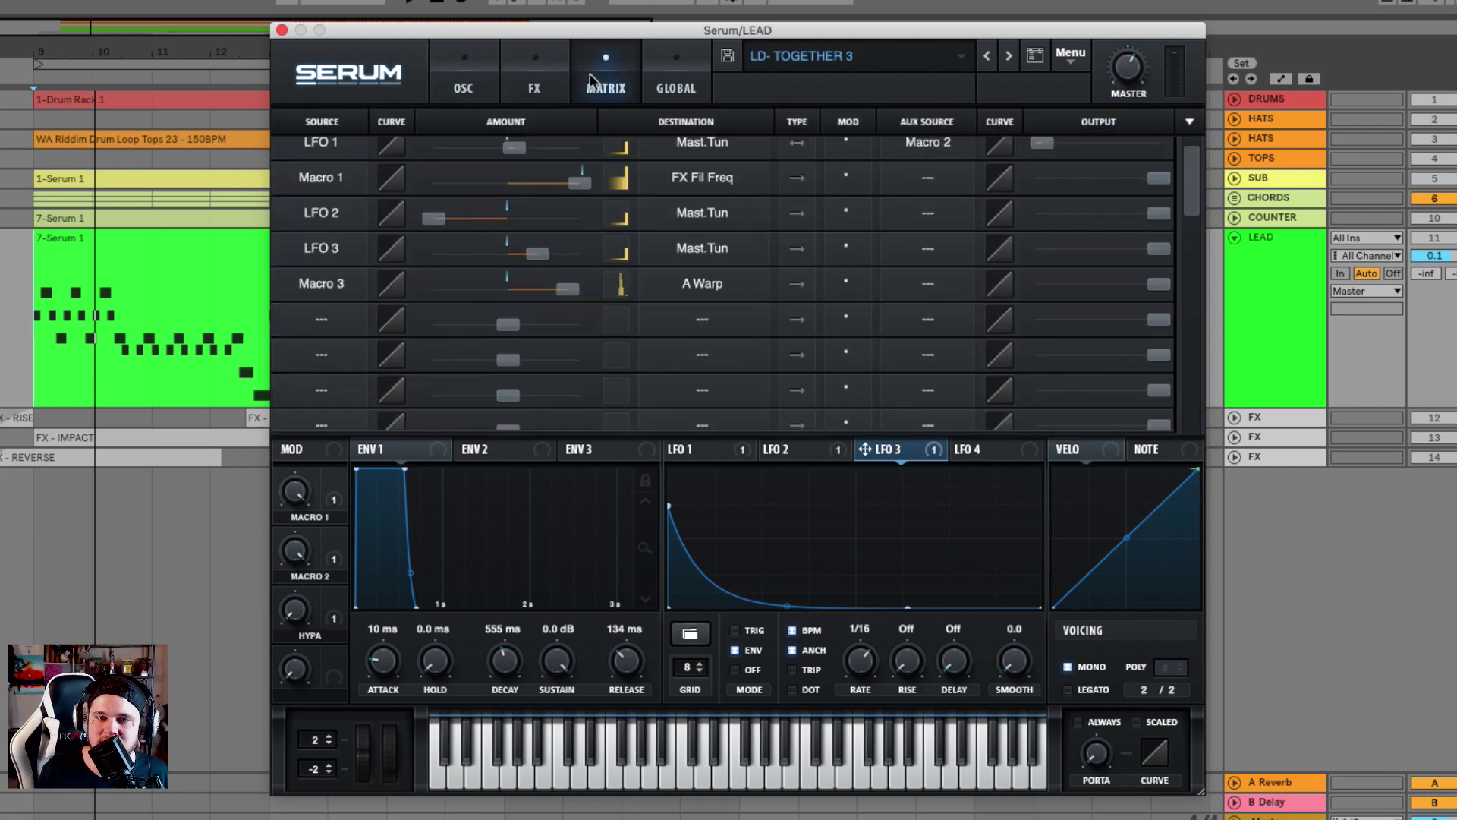
left_click(480, 85)
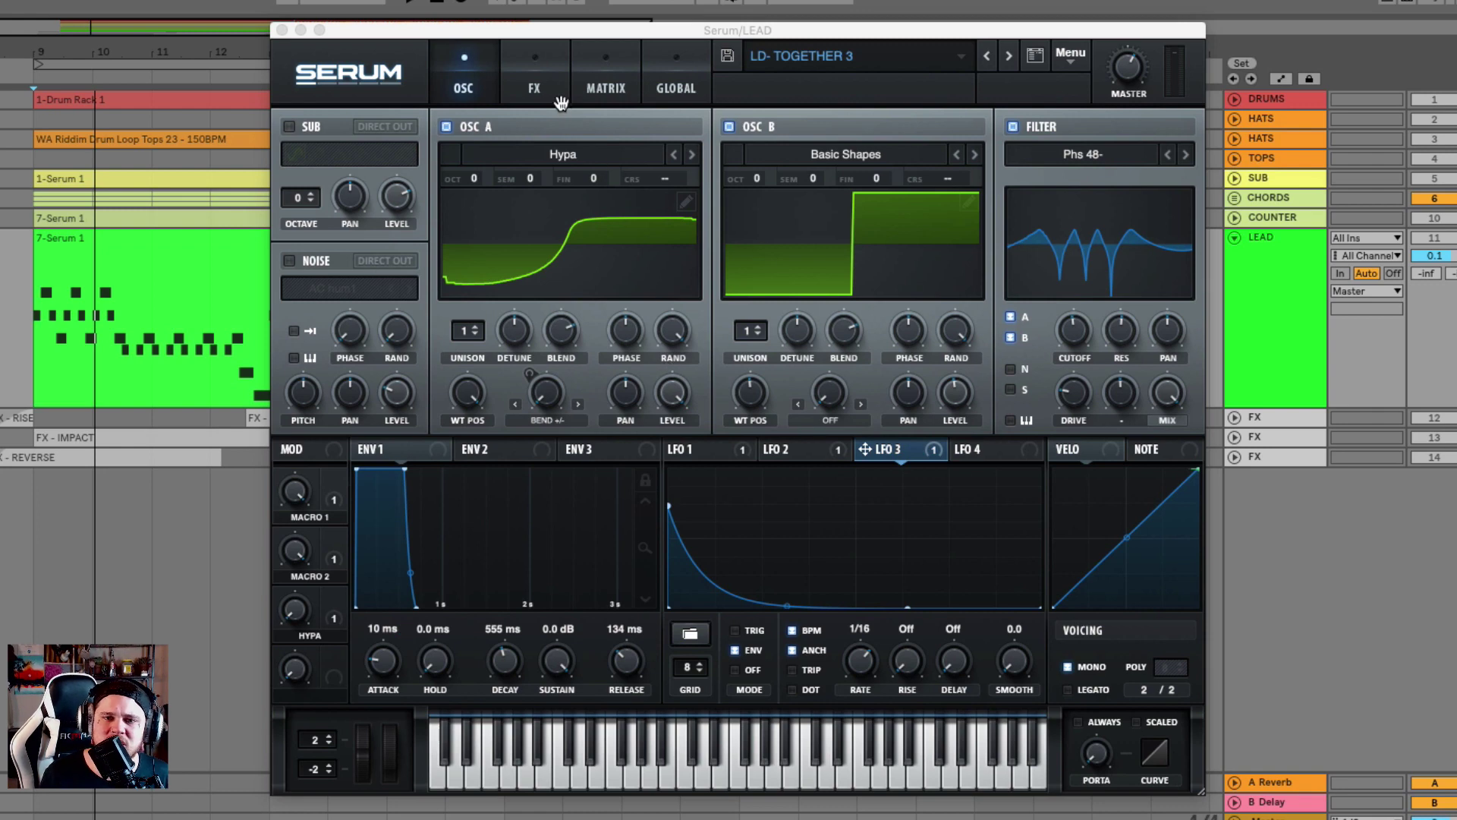
left_click(549, 94)
left_click(593, 75)
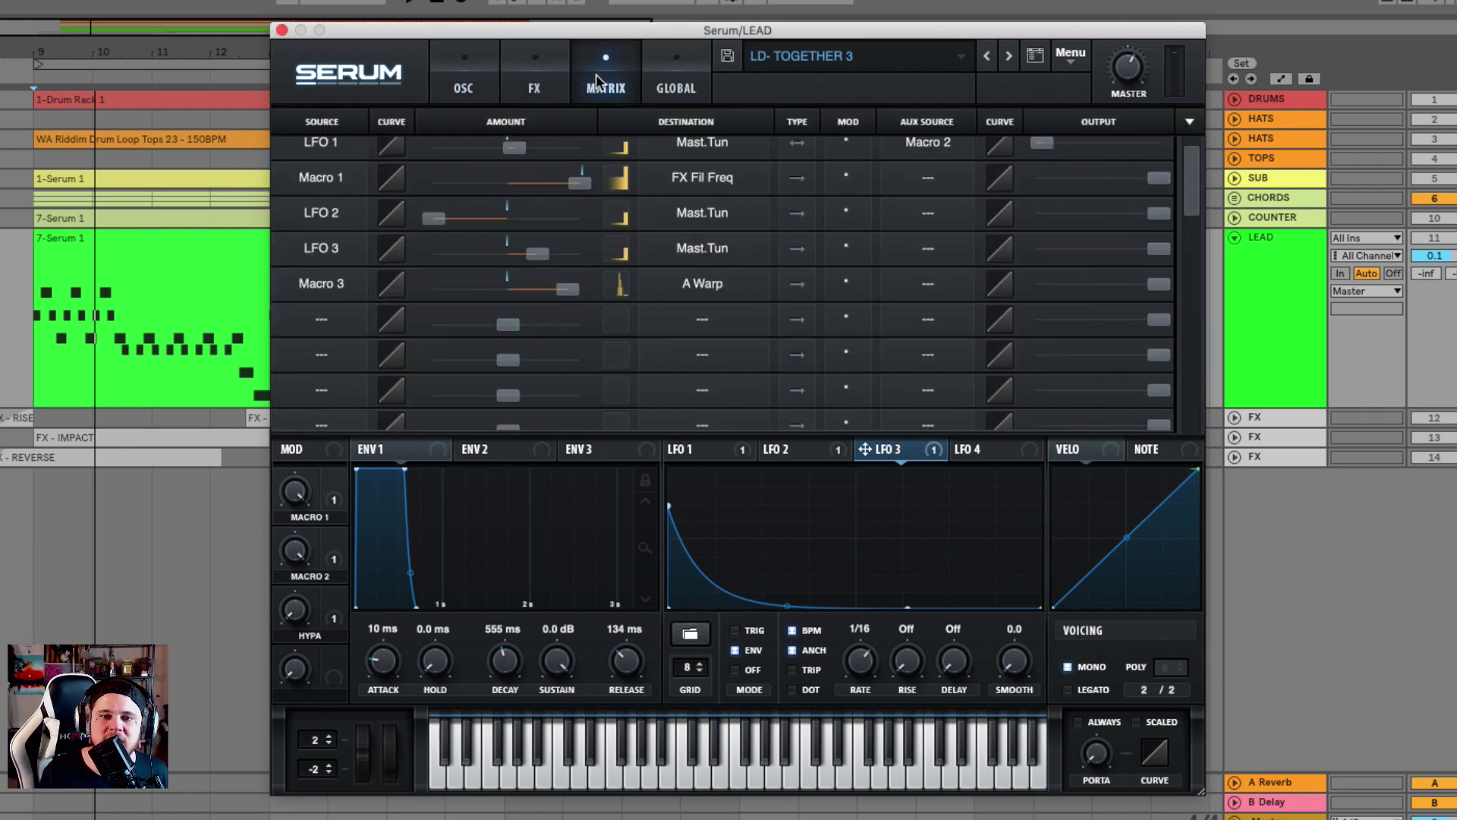
left_click(467, 85)
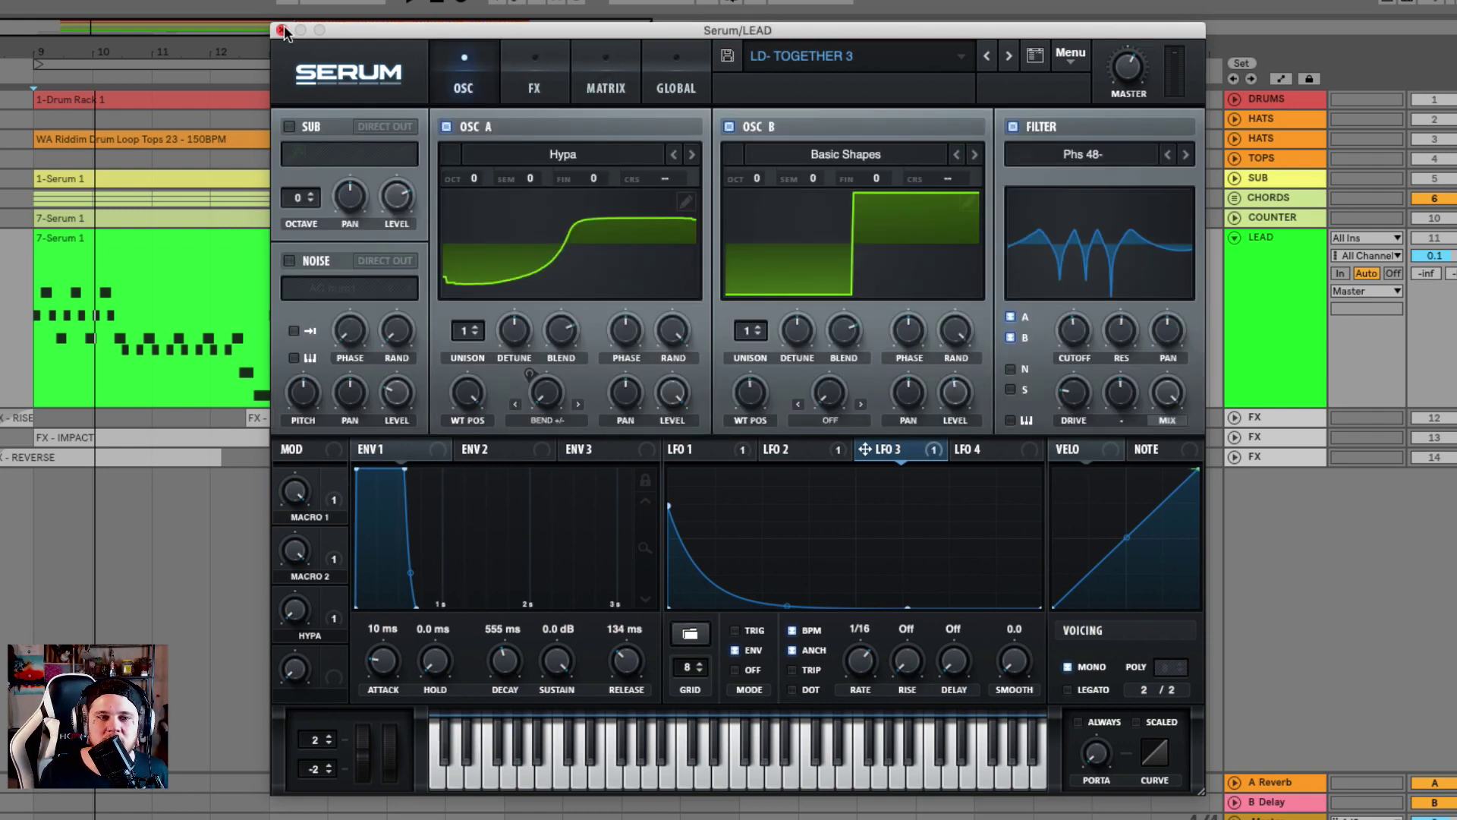